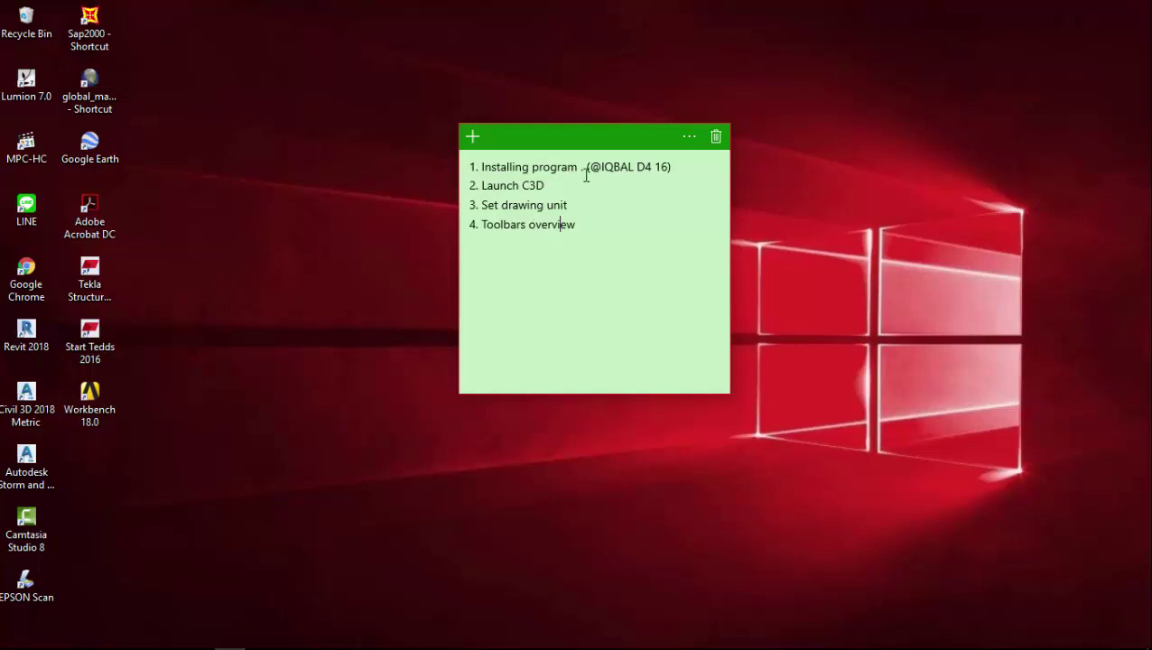
Switch to Chrome and open the "Revit - Installasi & Situs Penunjang" YouTube search result, returning to the desktop note
left_click(137, 635)
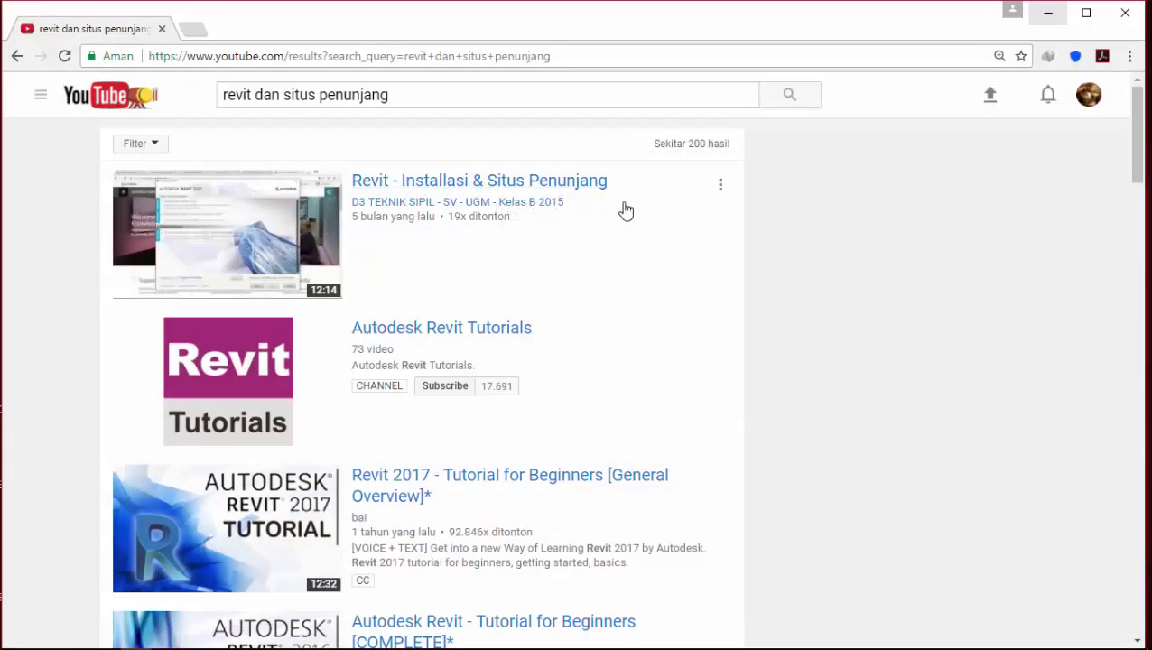
left_click(431, 211)
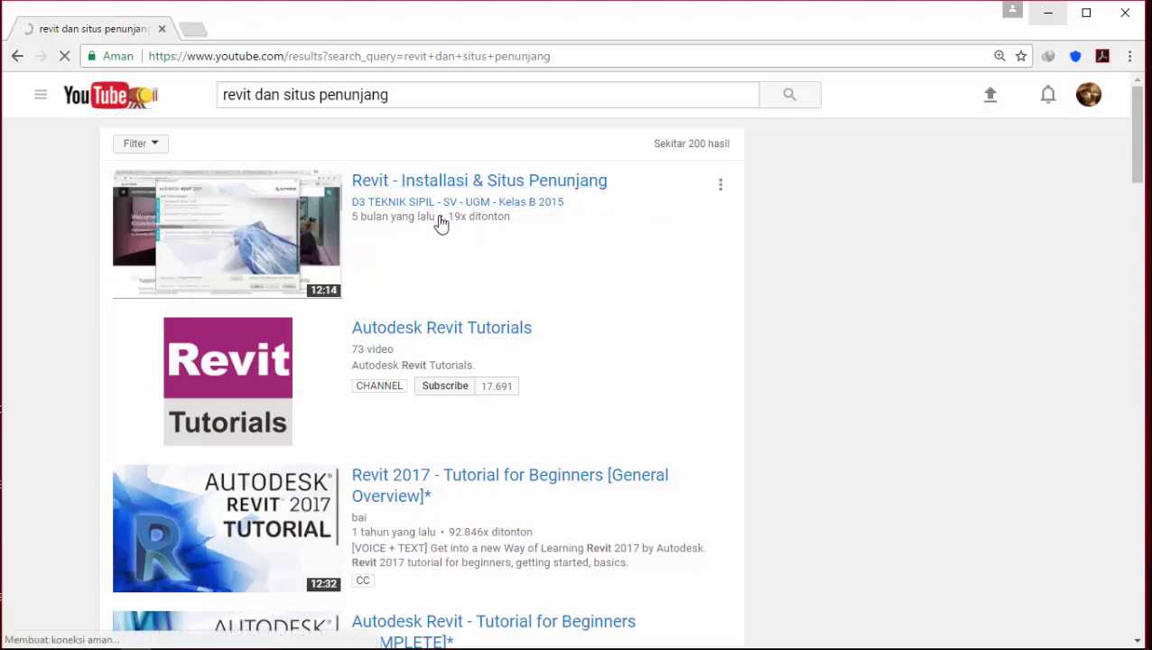
left_click(1052, 17)
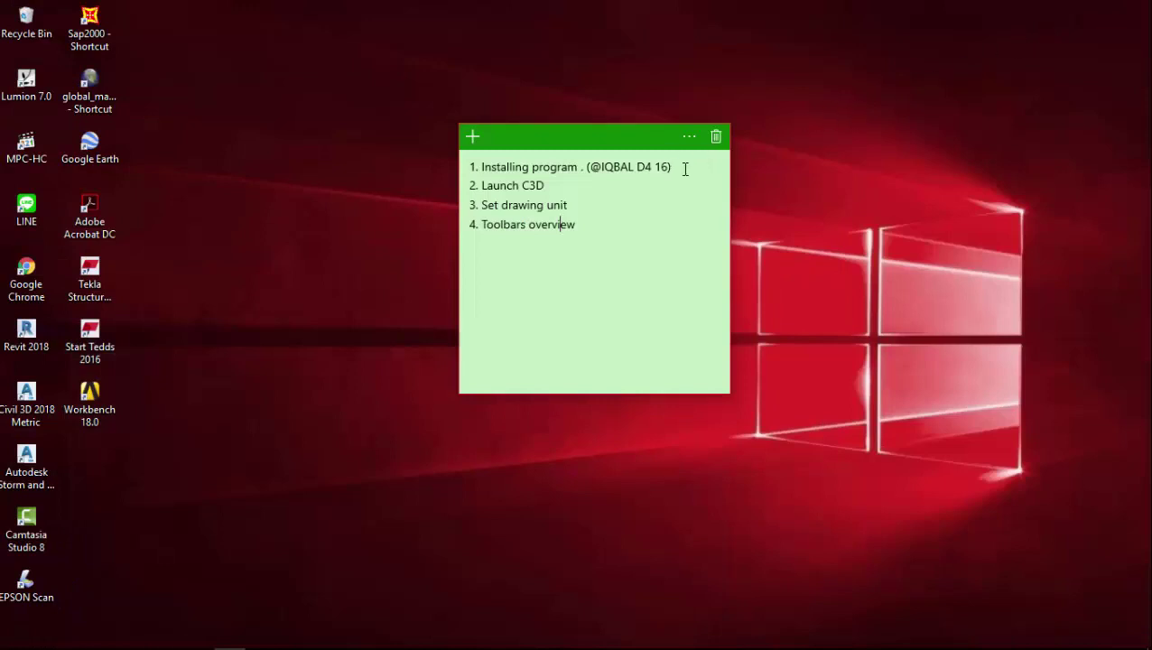
left_click_drag(673, 168, 590, 167)
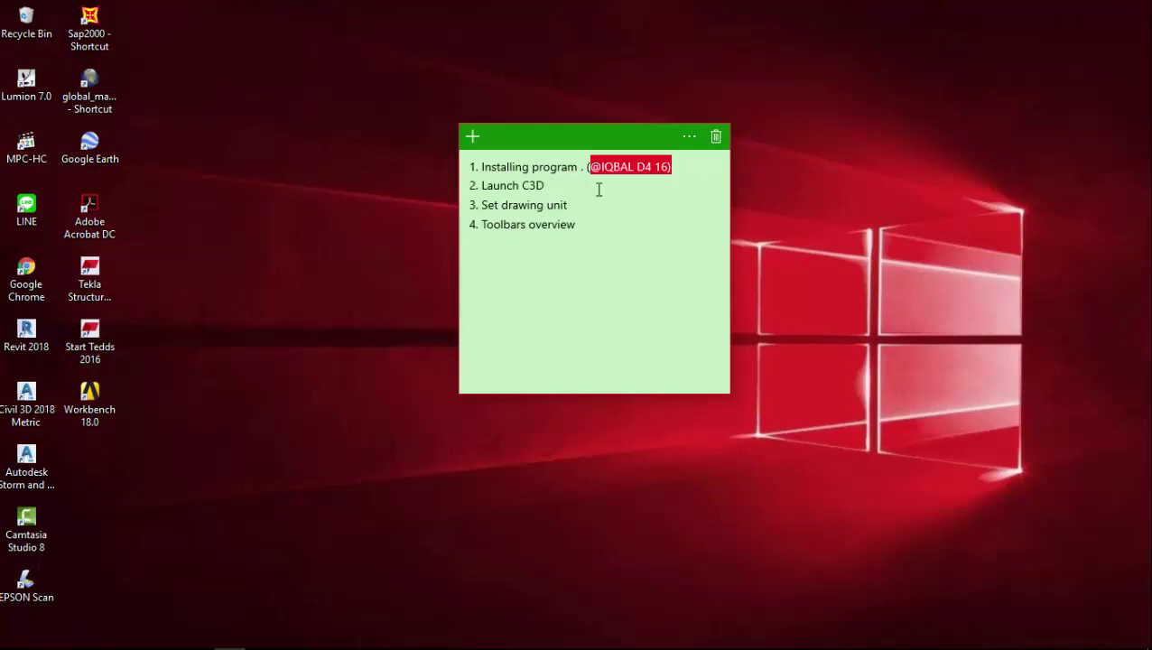
left_click(598, 189)
left_click(315, 186)
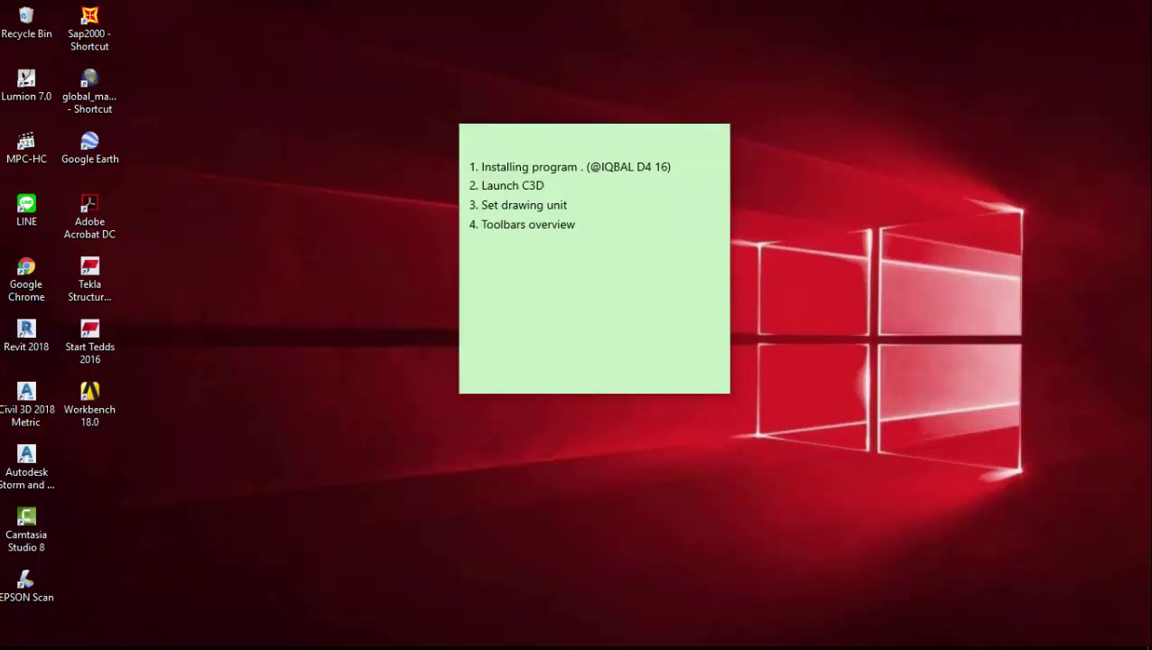
Launch Civil 3D 2018 Metric from the Autodesk AutoCAD Civil 3D program group
left_click(10, 637)
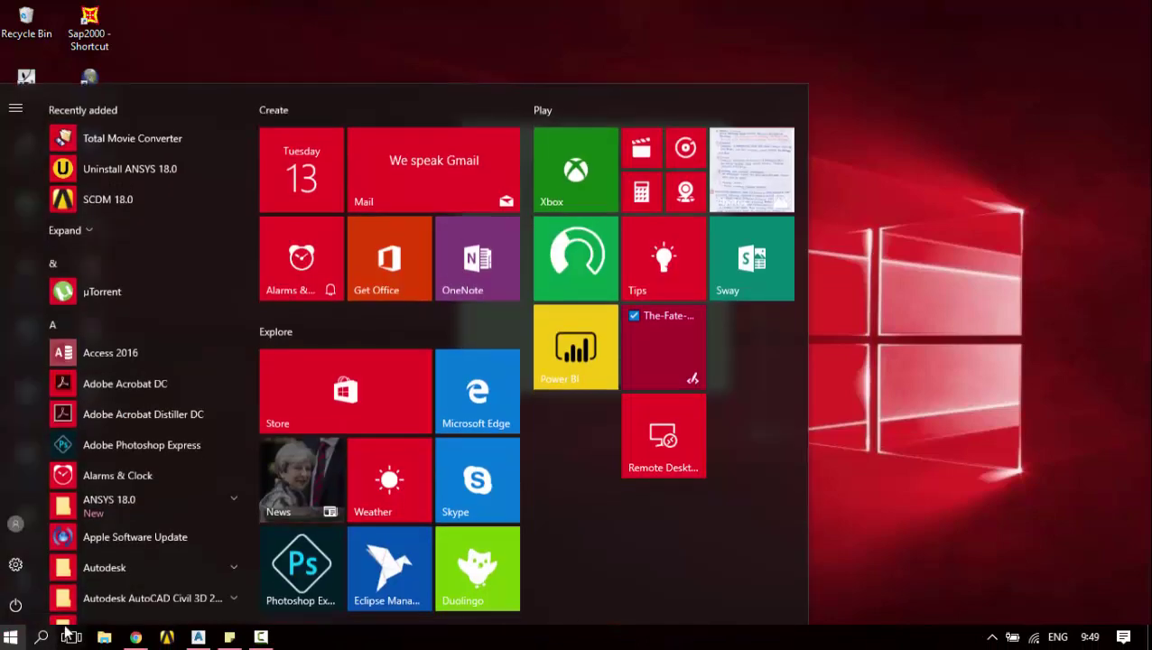
scroll(179, 387, "down", 3)
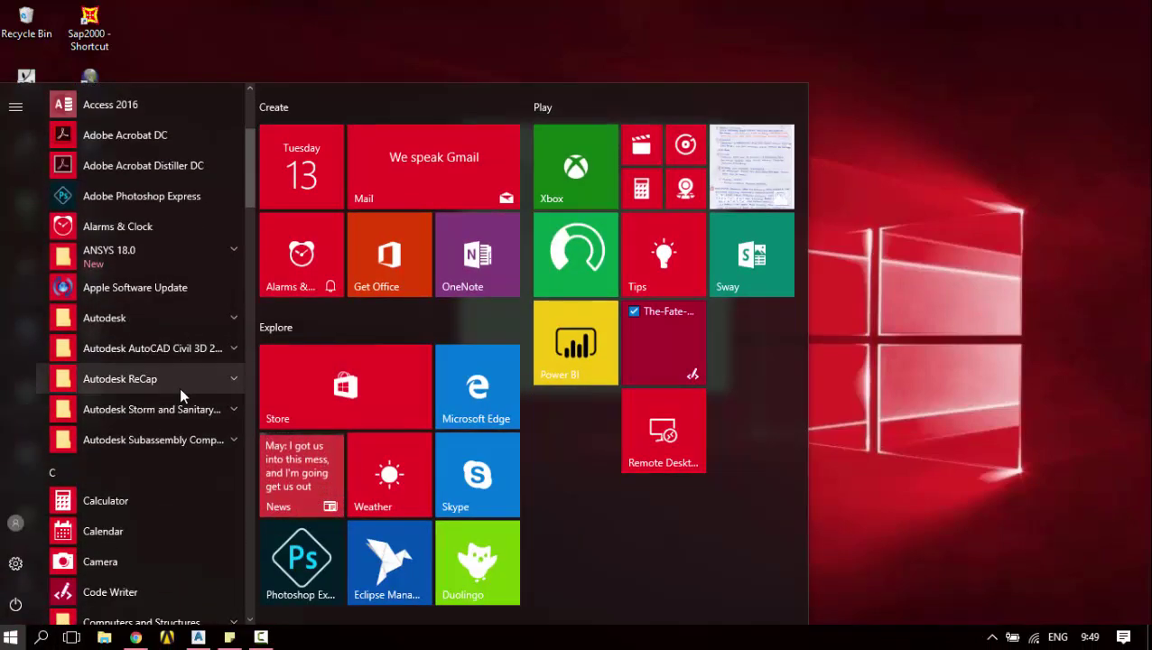
scroll(178, 387, "down", 2)
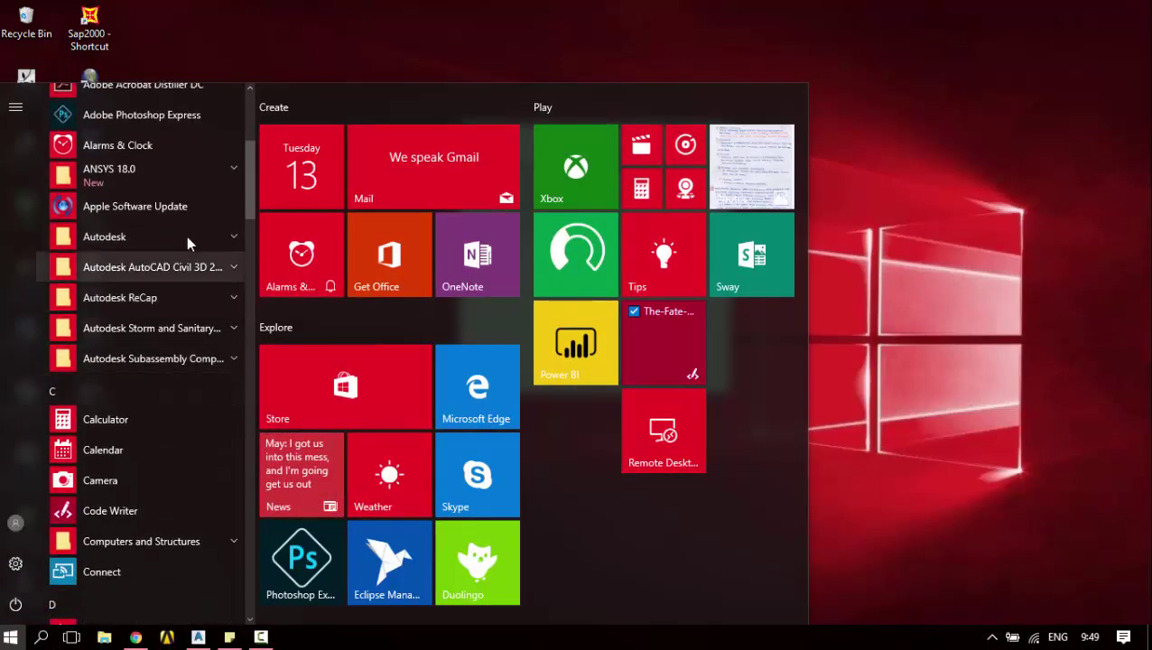
left_click(181, 268)
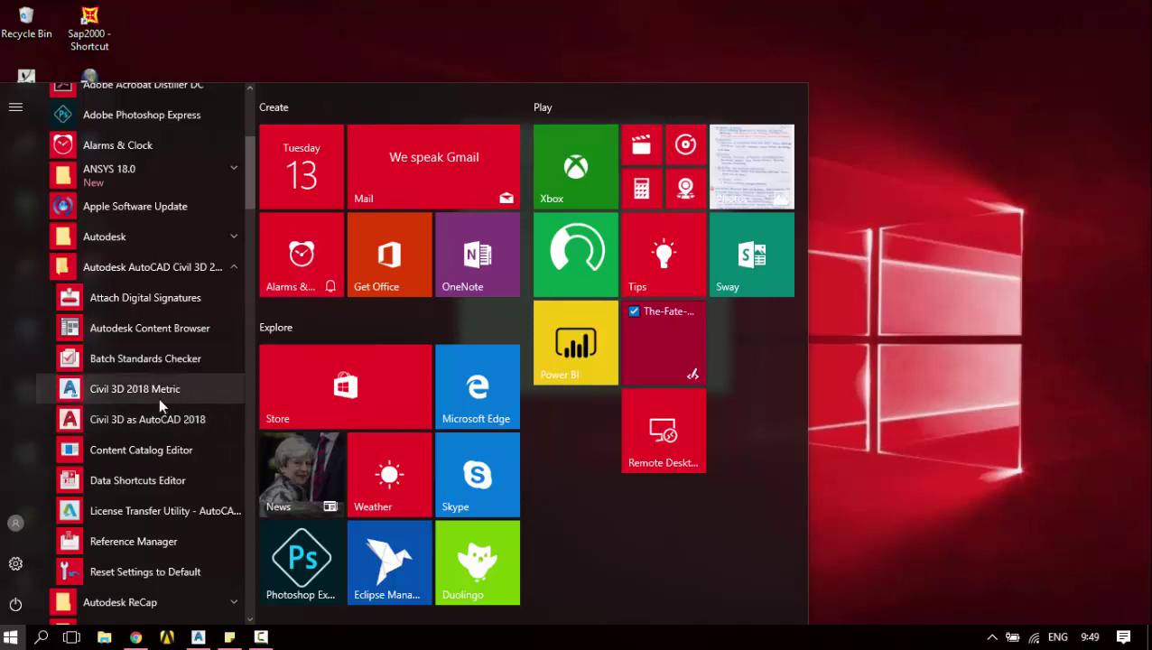
left_click(136, 389)
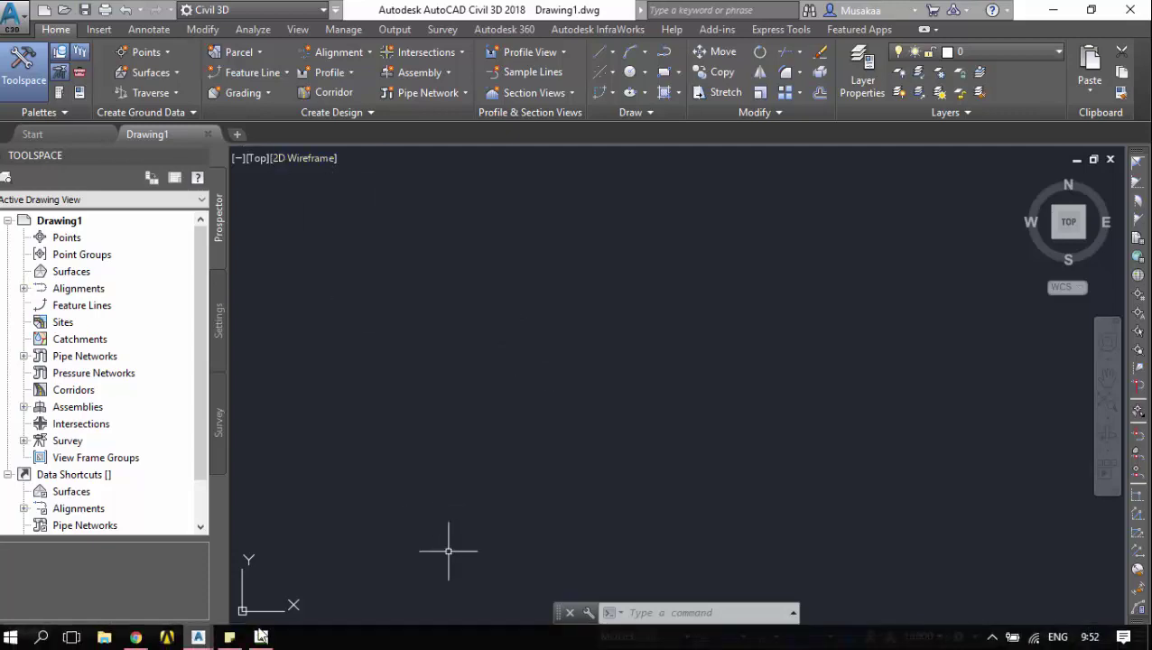
Following the note's drawing unit item, set the default source content units and target drawing units to Meters in the Options user preferences
left_click(230, 636)
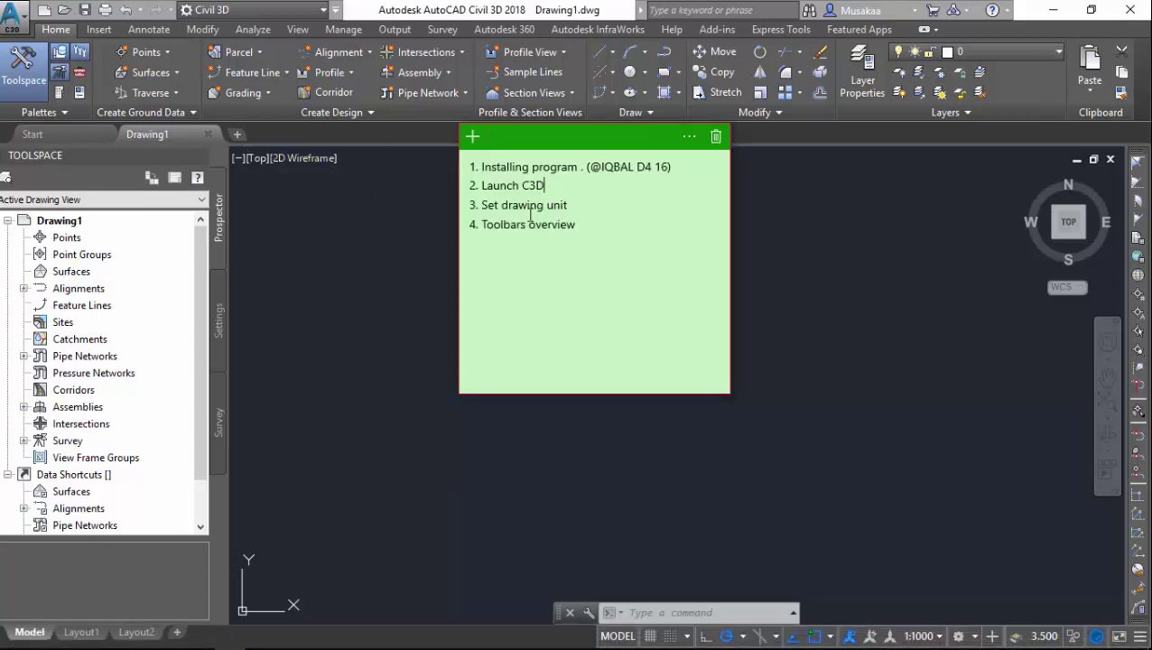
left_click(307, 276)
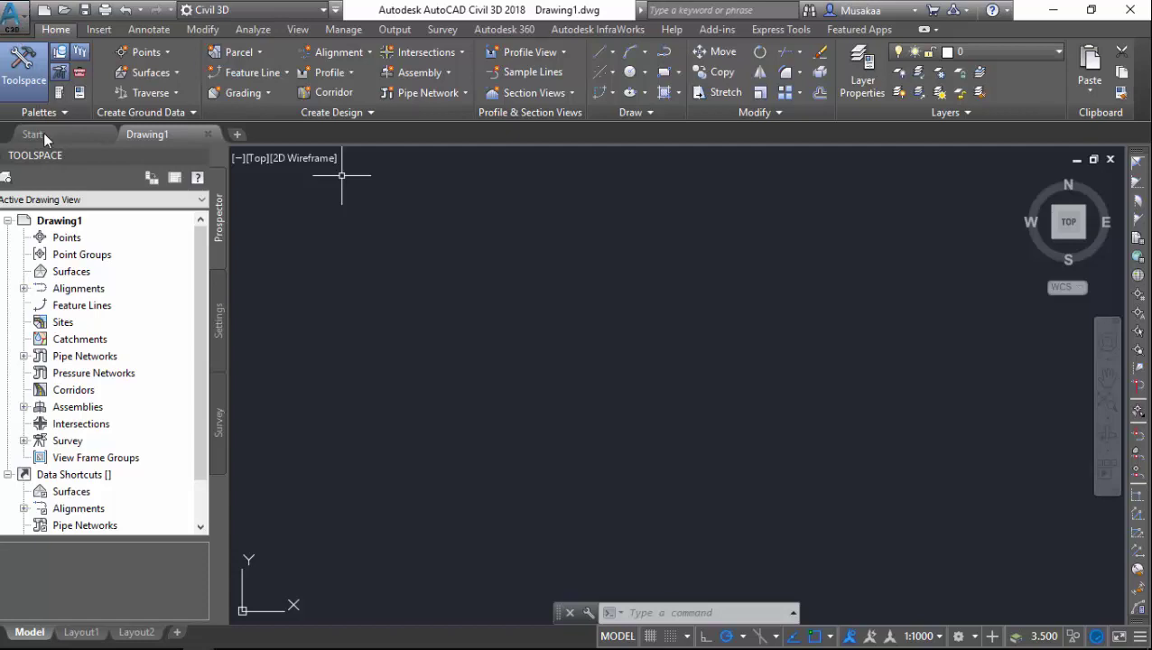
left_click(13, 12)
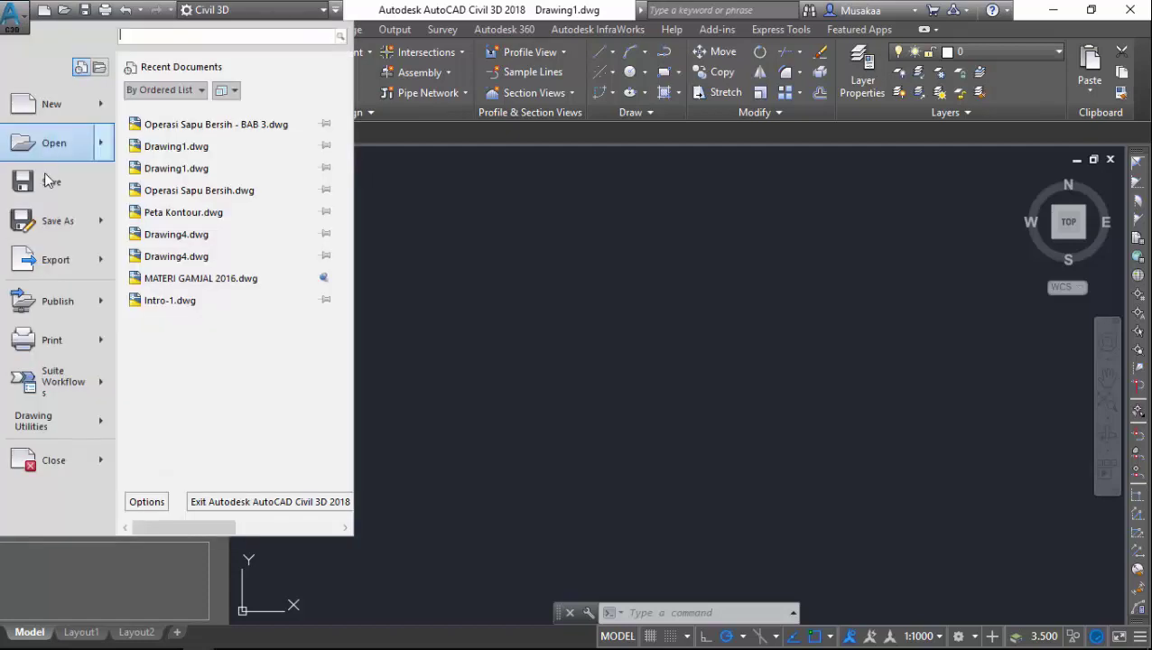
left_click(145, 502)
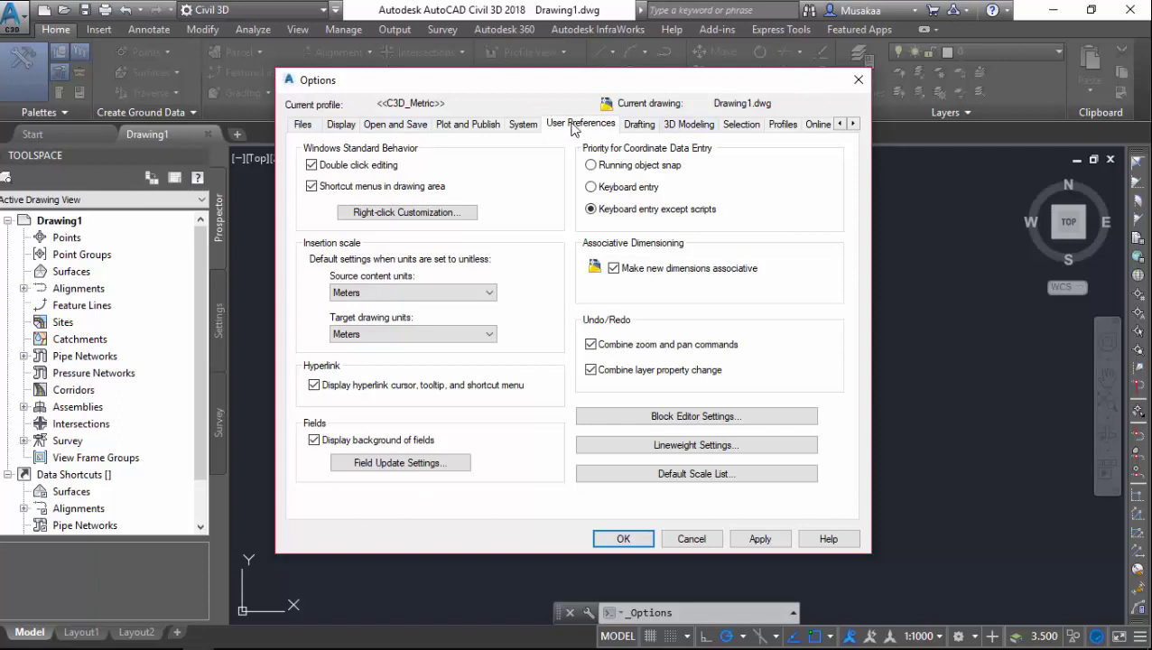
left_click(388, 293)
left_click(391, 296)
left_click(408, 334)
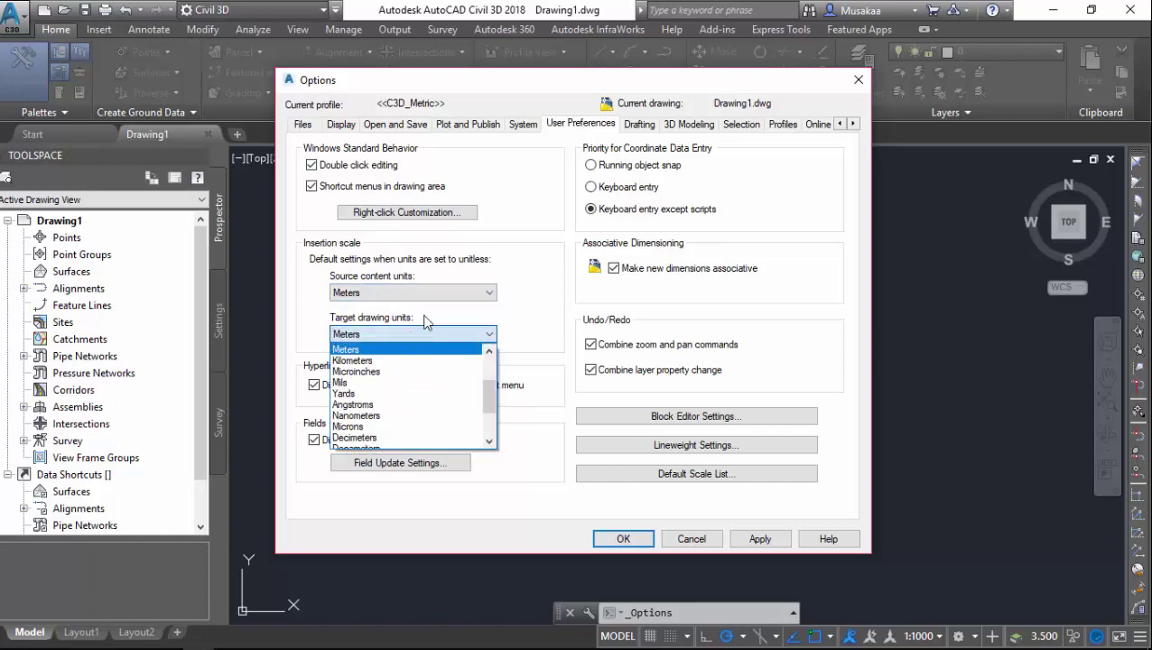
left_click(425, 317)
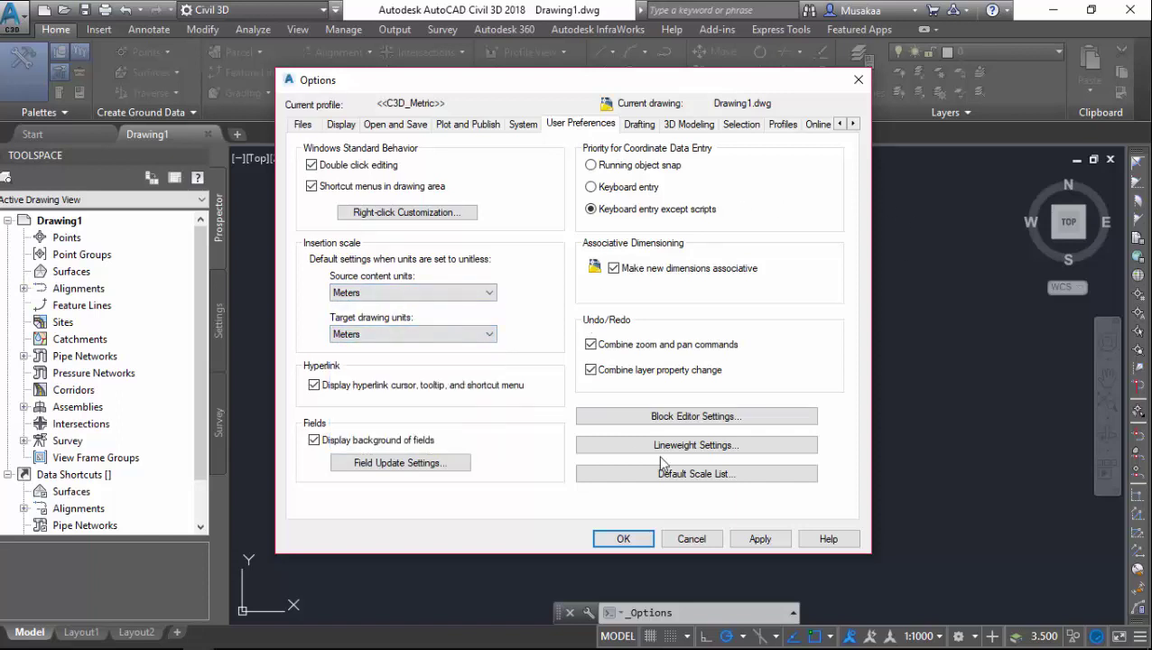
left_click(621, 539)
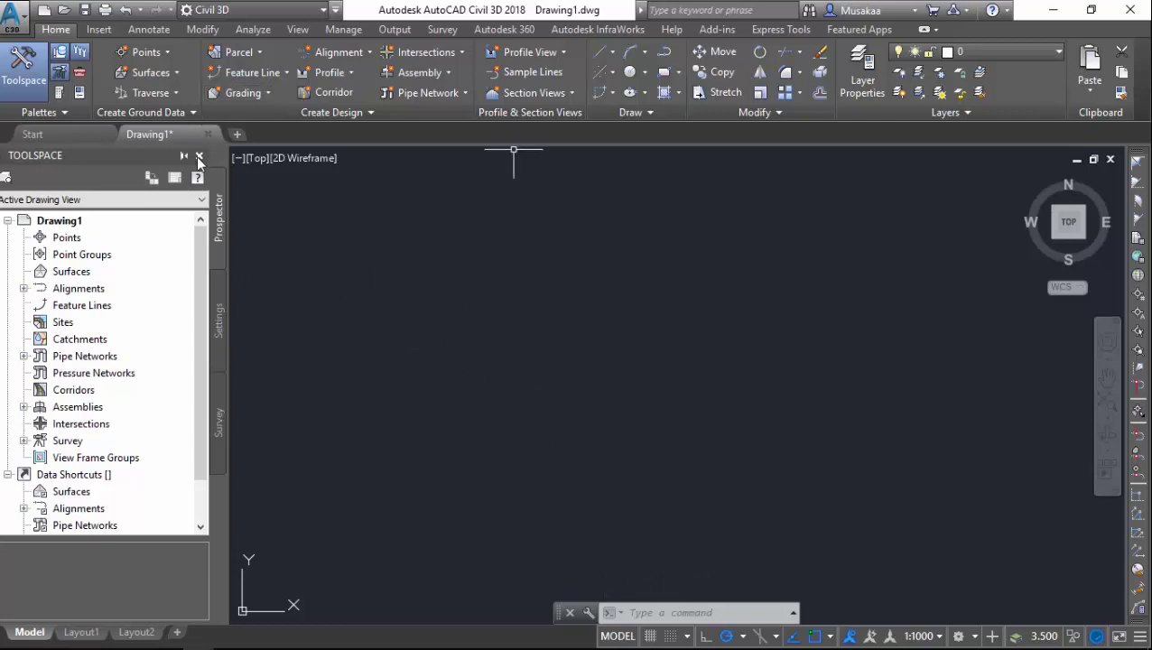
Close the Toolspace palette and display it again beside the drawing area
left_click(199, 158)
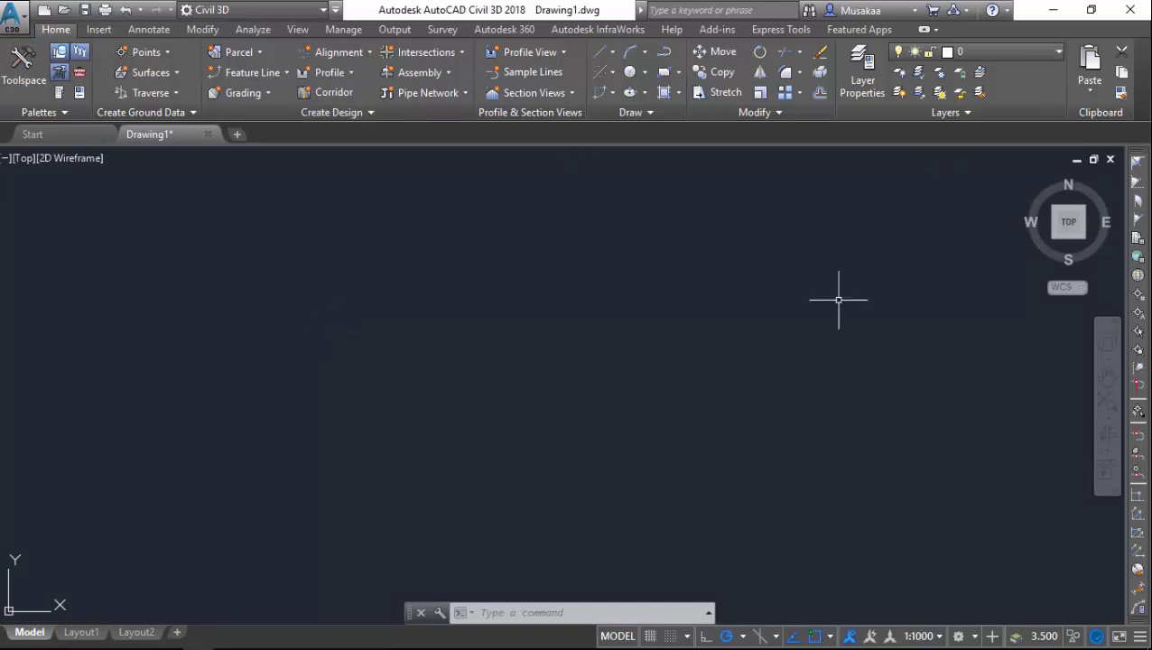
left_click(18, 68)
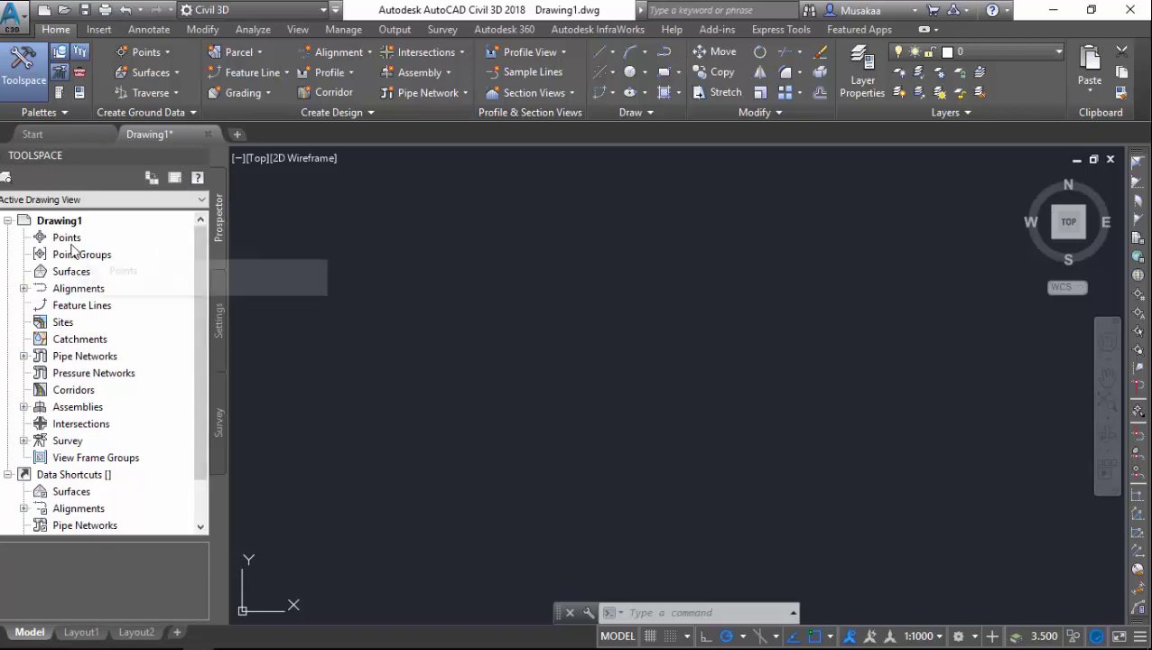
scroll(180, 280, "down", 1)
scroll(194, 306, "up", 1)
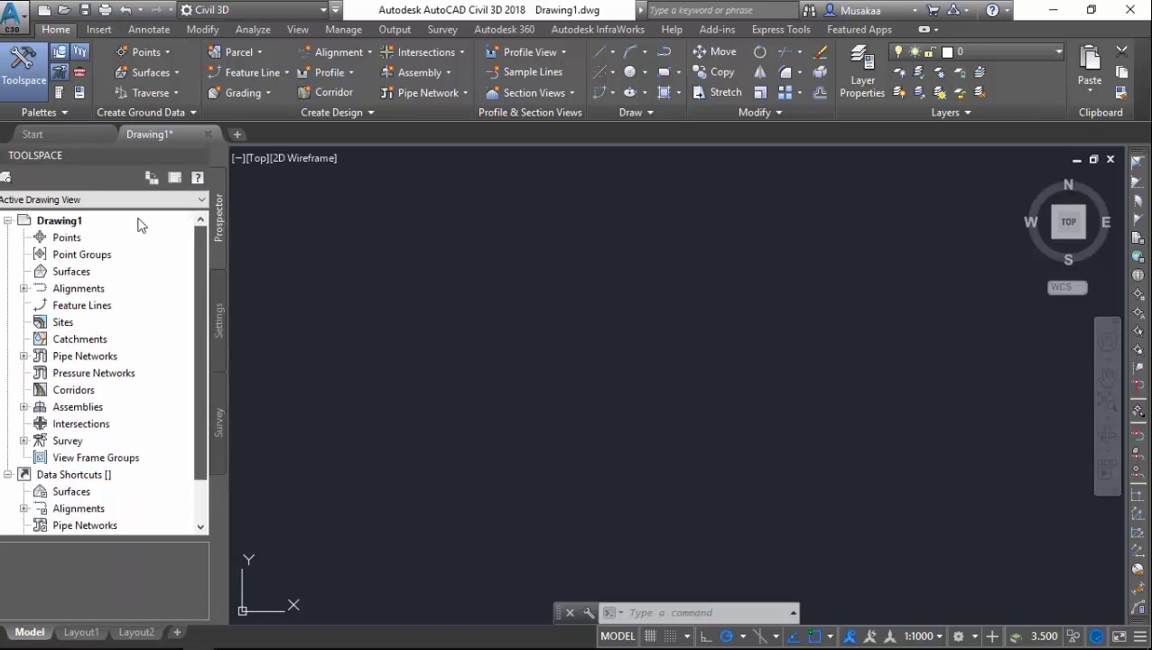
Examine the drawing's Prospector collections one by one, from Points through Pressure Networks
left_click(63, 239)
left_click(78, 255)
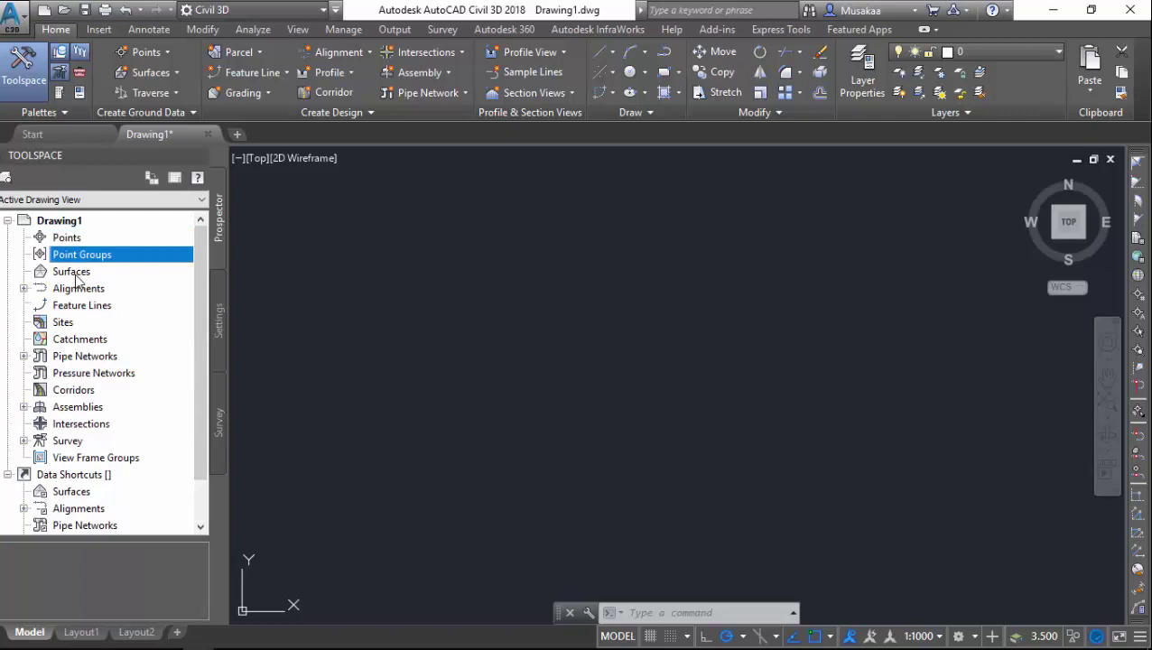
left_click(75, 272)
left_click(77, 289)
left_click(79, 306)
left_click(72, 323)
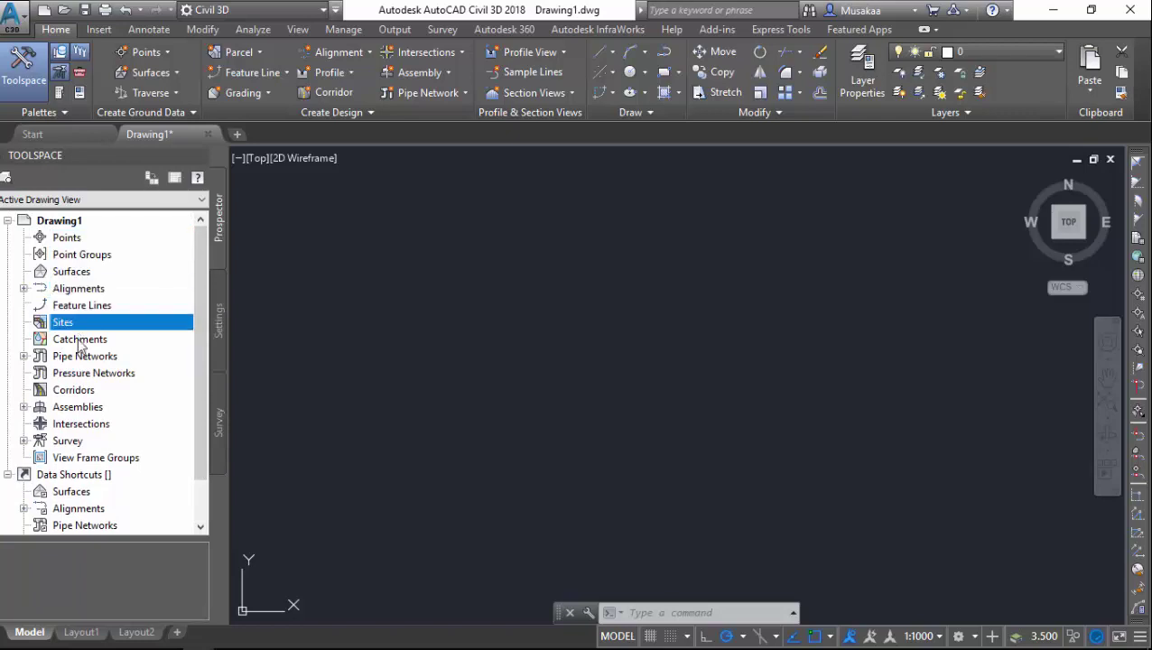
left_click(79, 340)
left_click(85, 357)
left_click(94, 375)
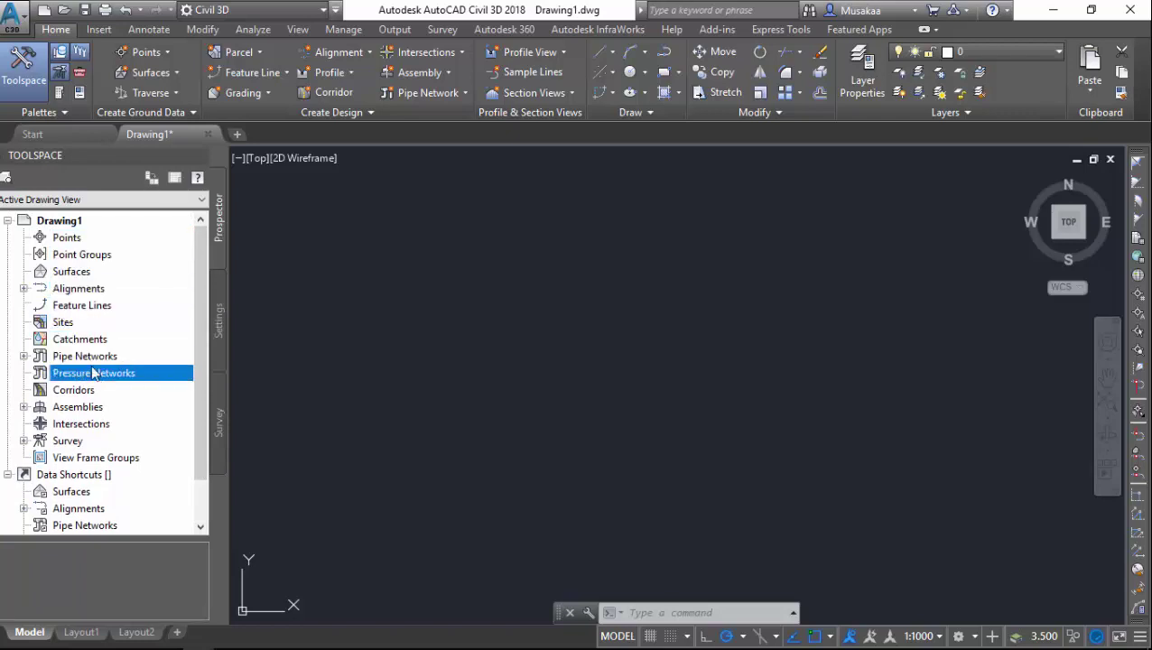
Revisit the Prospector collections from Points to Catchments, and review the Settings and Survey trees of the Toolspace
left_click(67, 240)
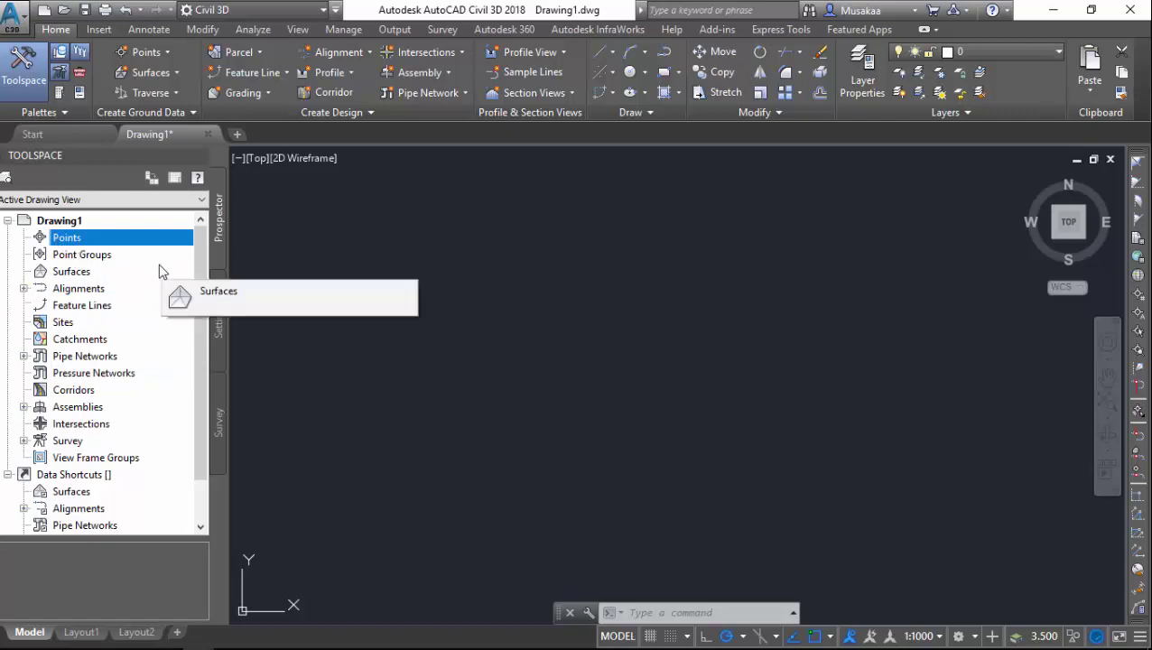
left_click(149, 271)
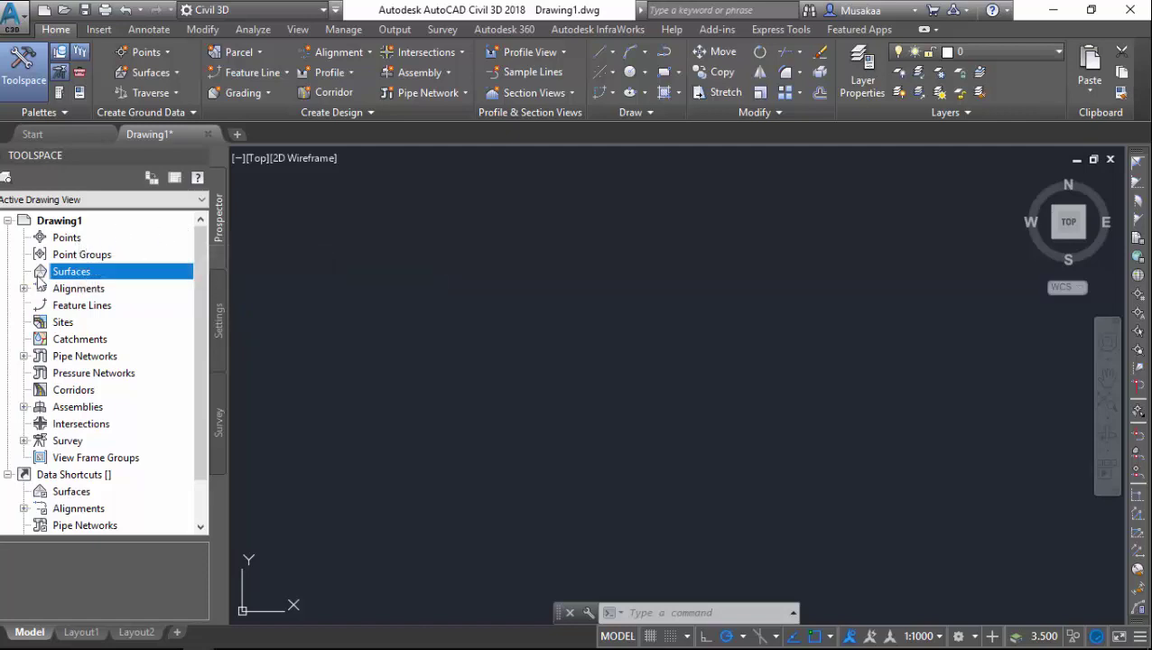
left_click(79, 289)
left_click(81, 307)
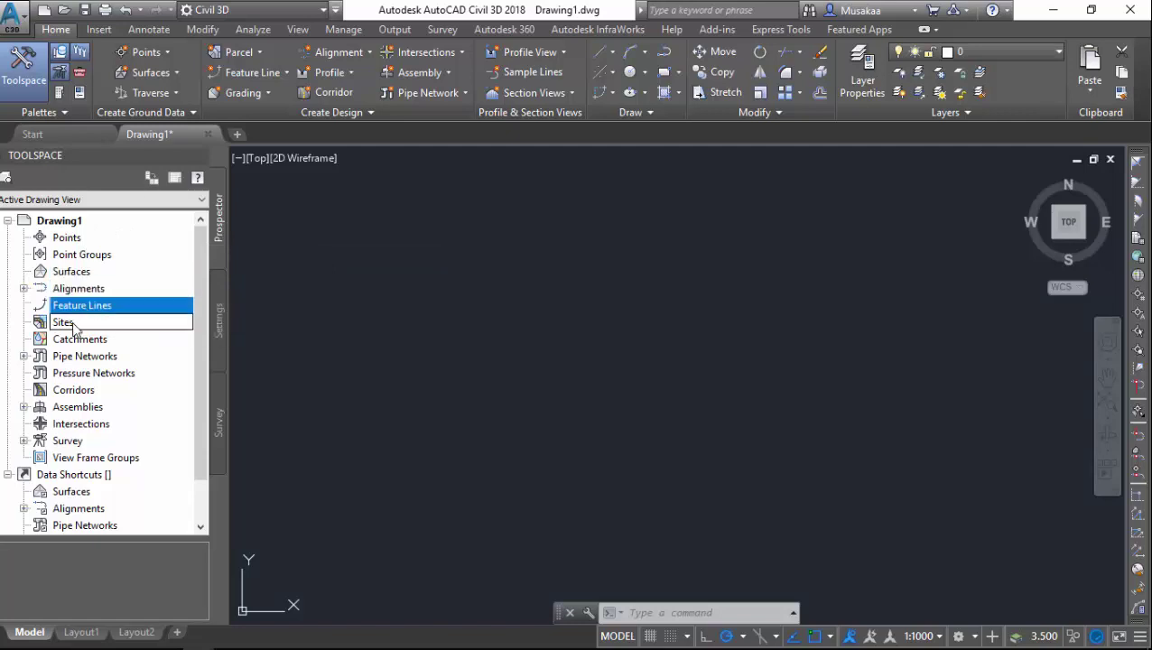
left_click(80, 339)
left_click(218, 318)
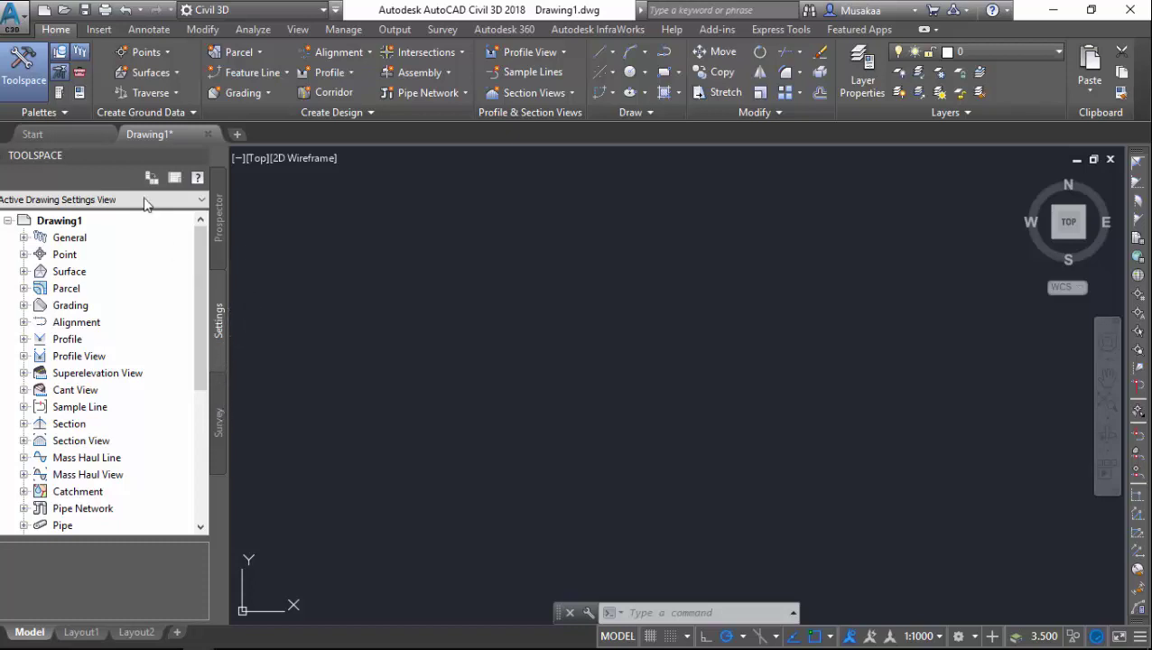
left_click(221, 430)
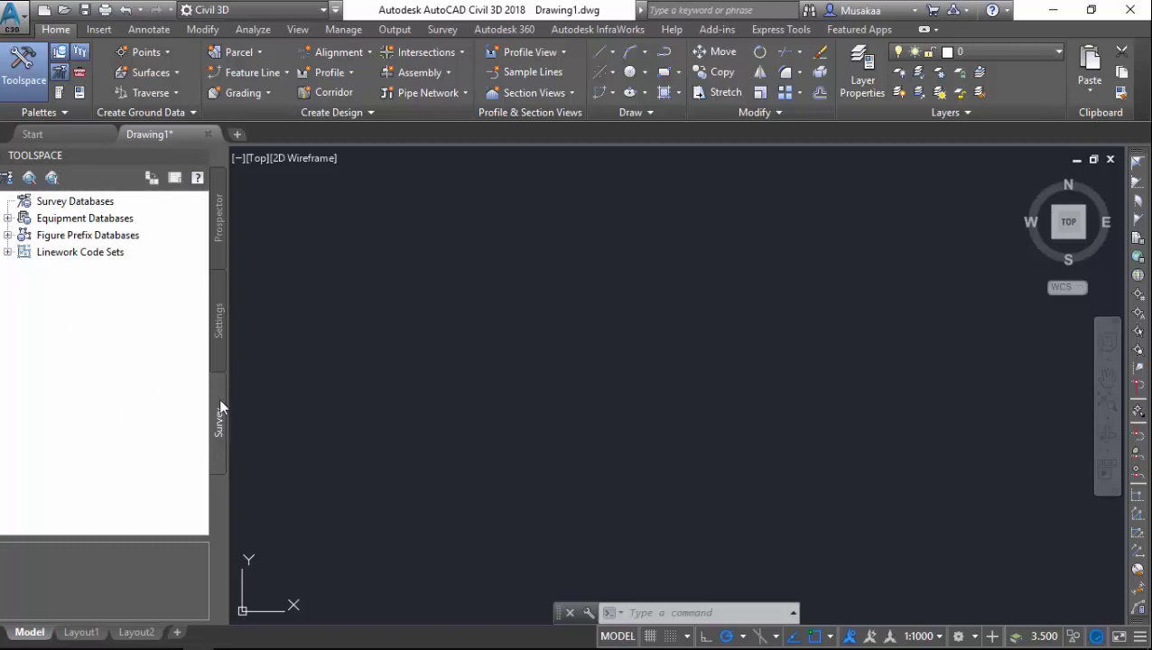
Review the Insert tools with the InfraWorks options and the Annotate, Modify, Analyze and View tools, ending with the Home tools
left_click(98, 30)
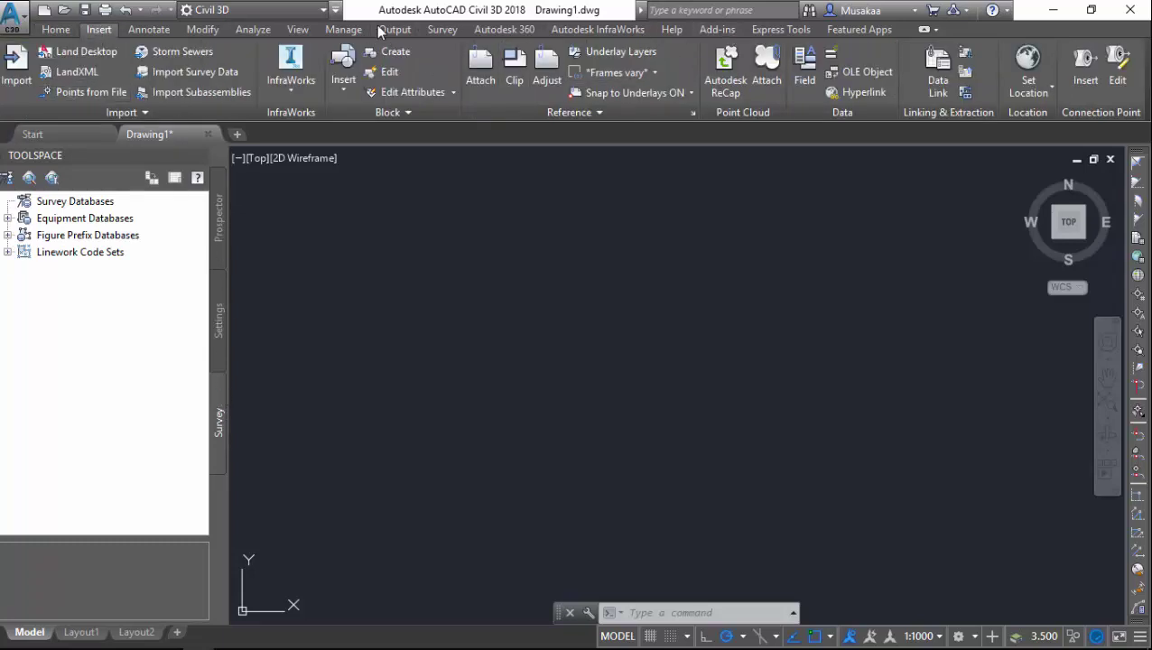
left_click(291, 81)
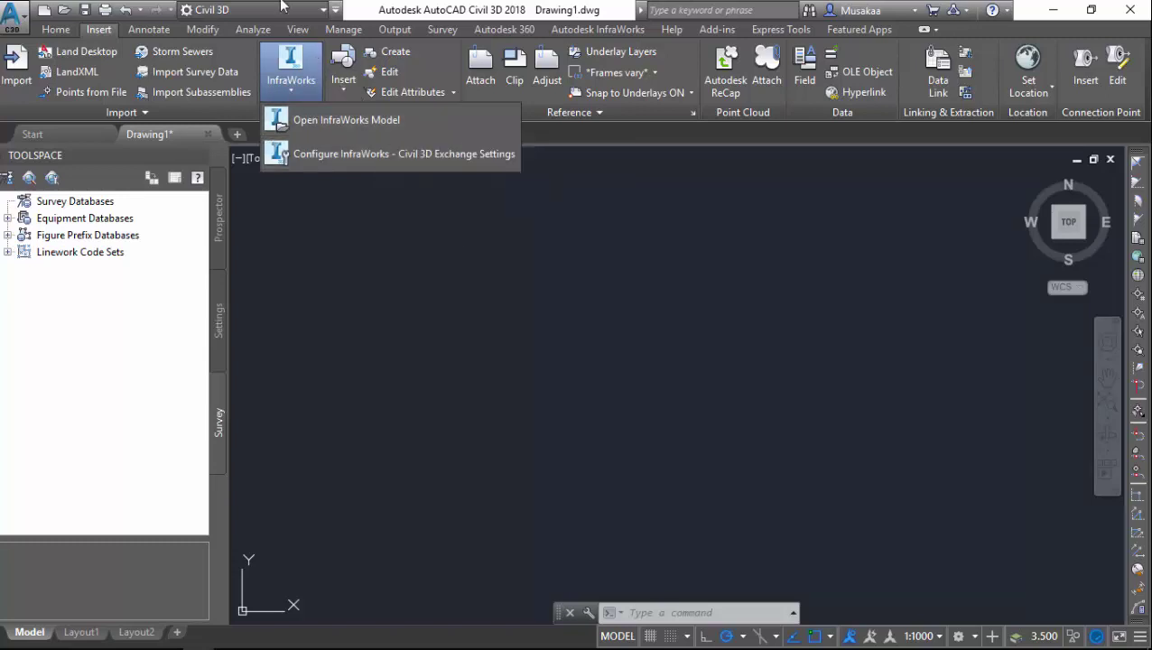
left_click(160, 30)
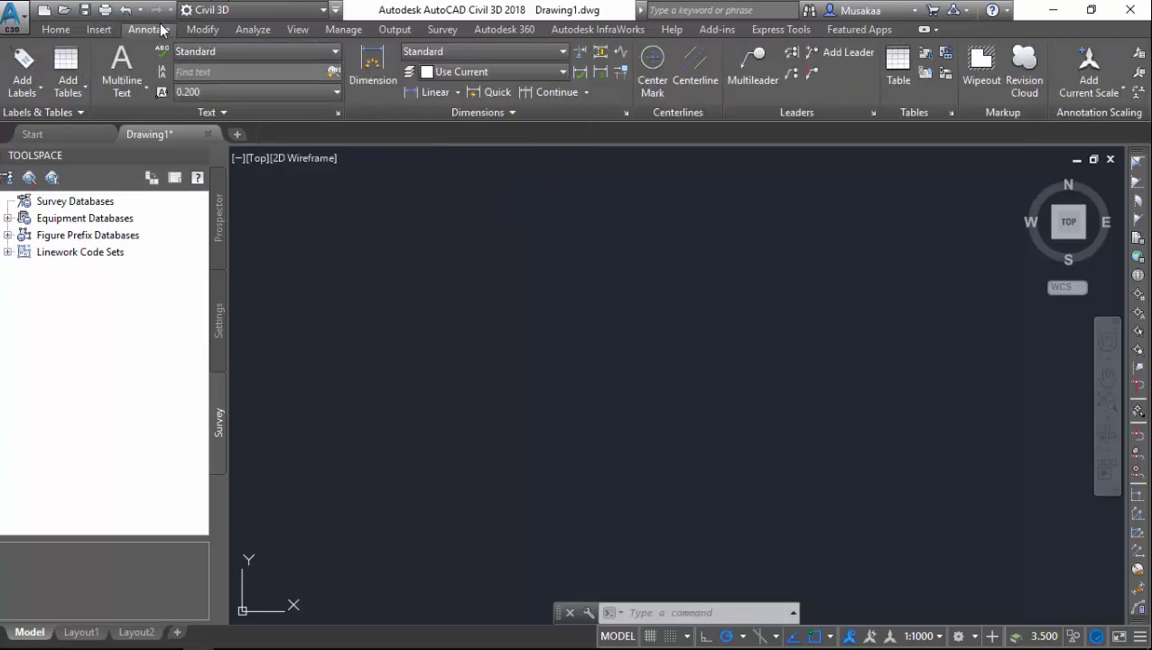
left_click(202, 30)
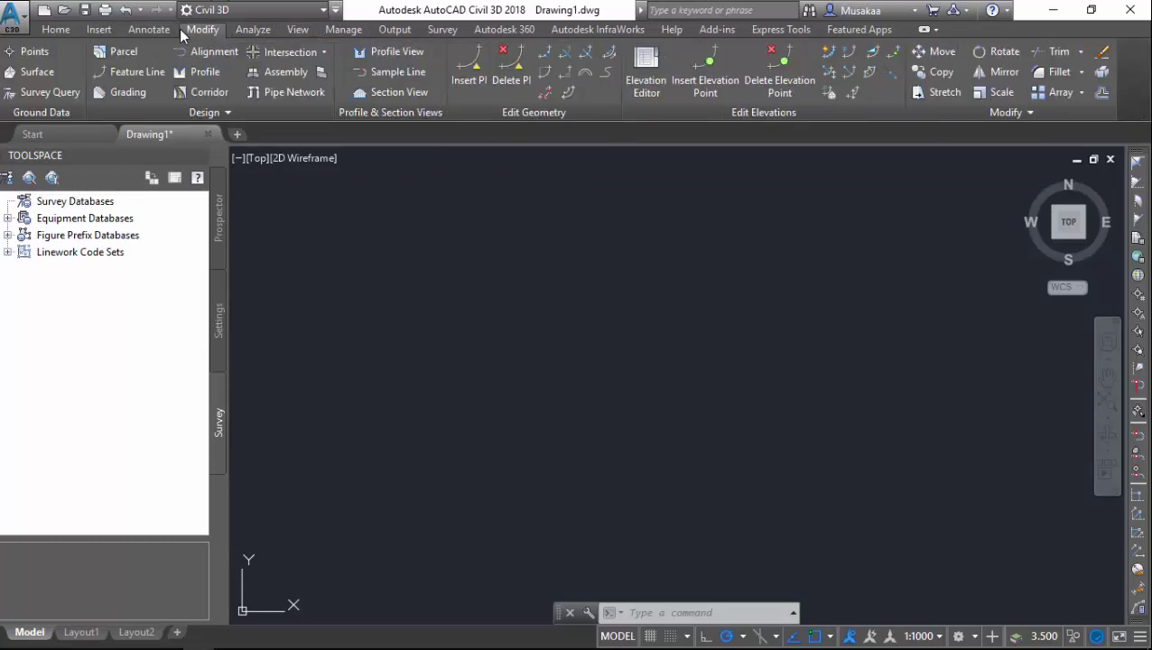
left_click(253, 29)
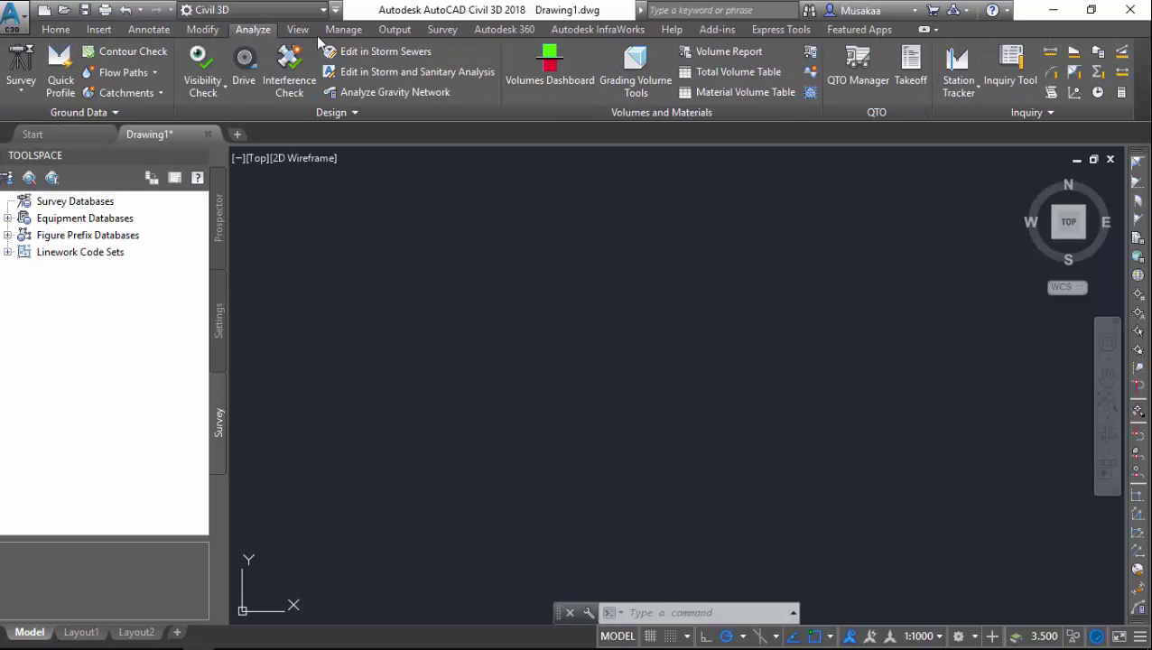
left_click(298, 30)
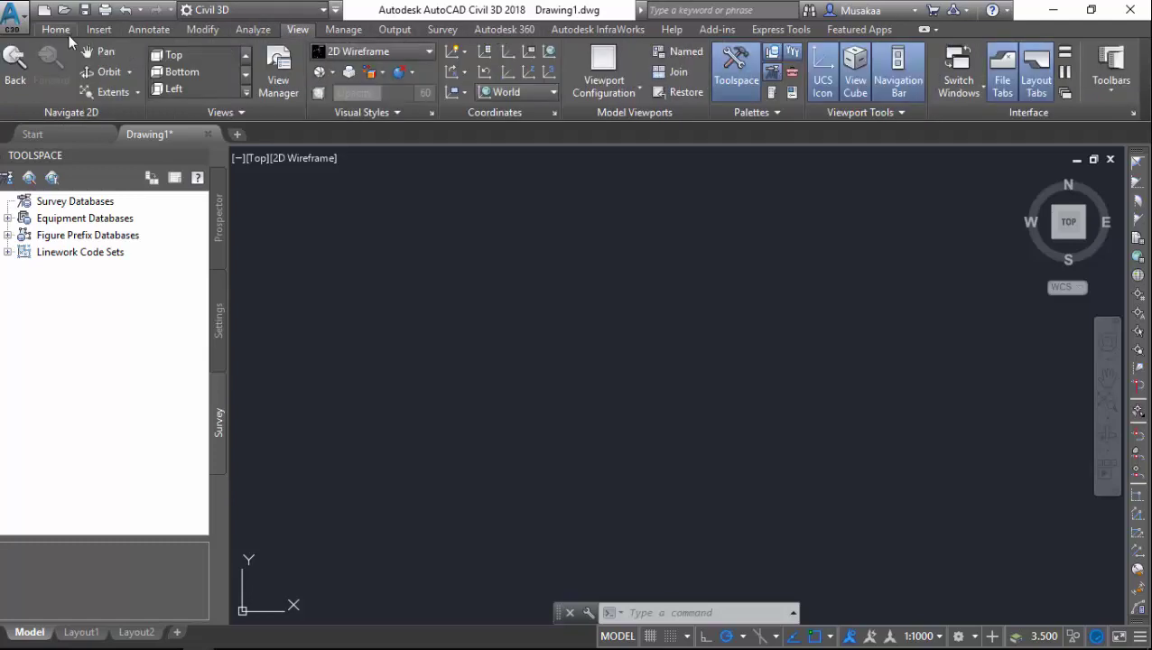
left_click(56, 29)
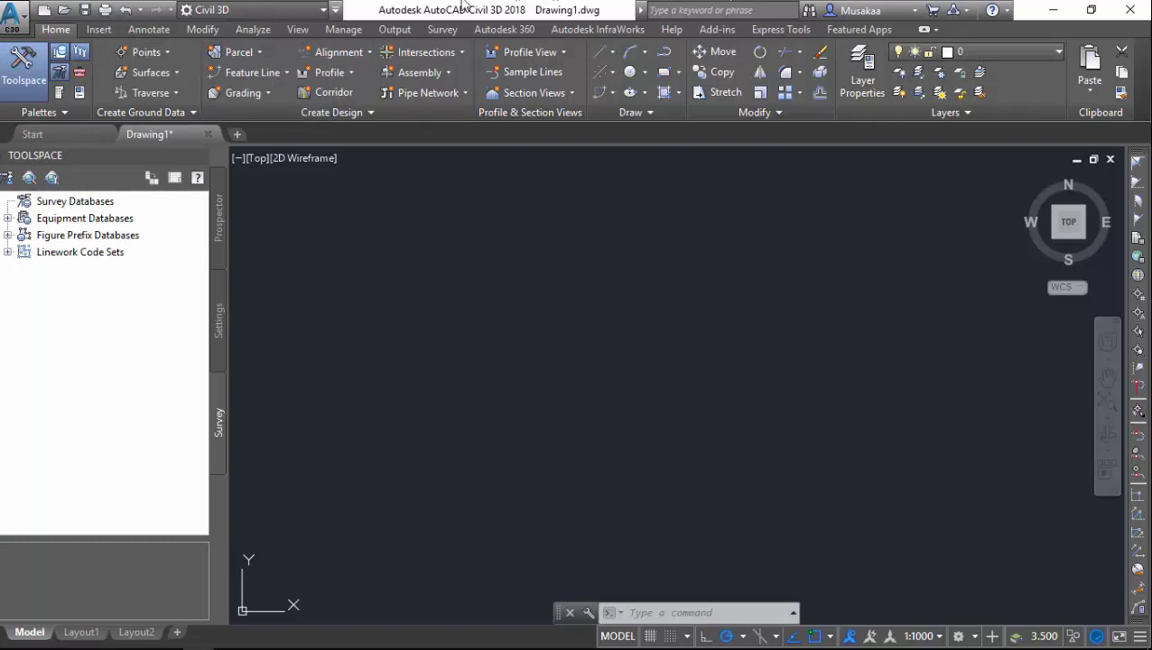
Review the annotation and modification tools, ending with the list of featured apps
left_click(159, 30)
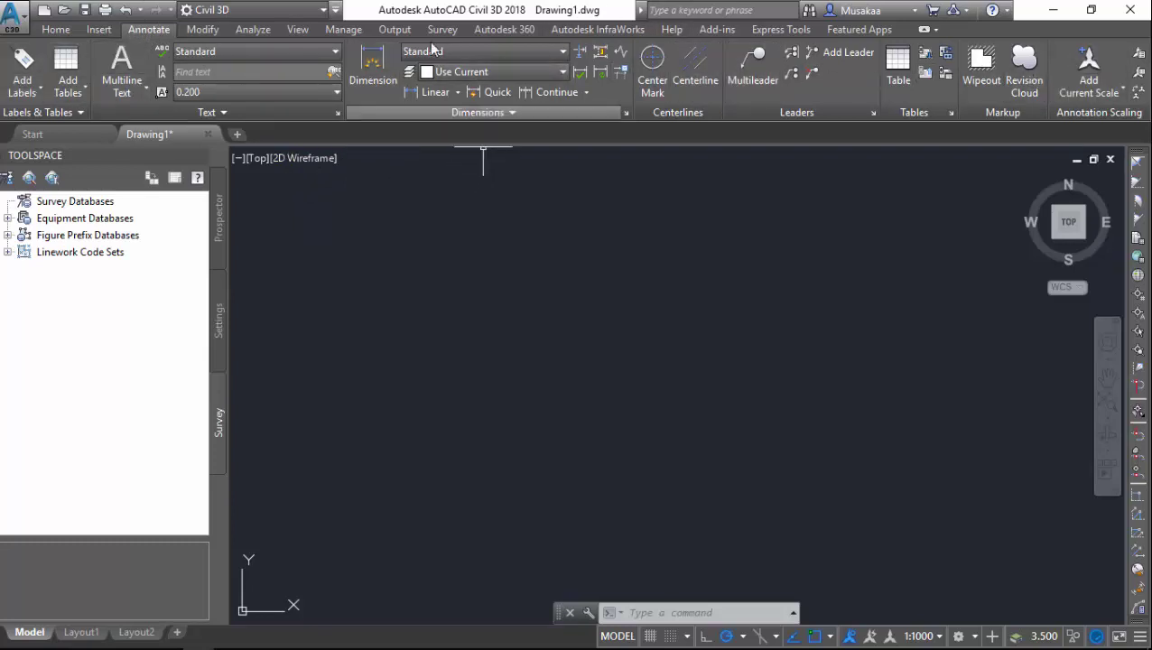
left_click(203, 30)
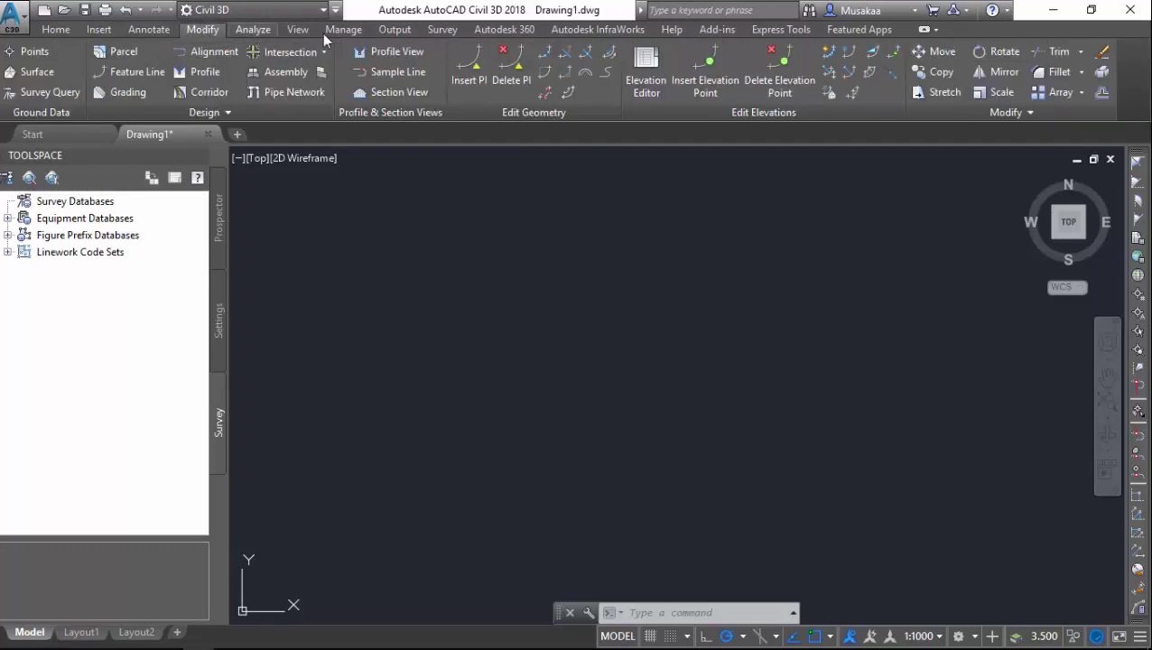
left_click(855, 33)
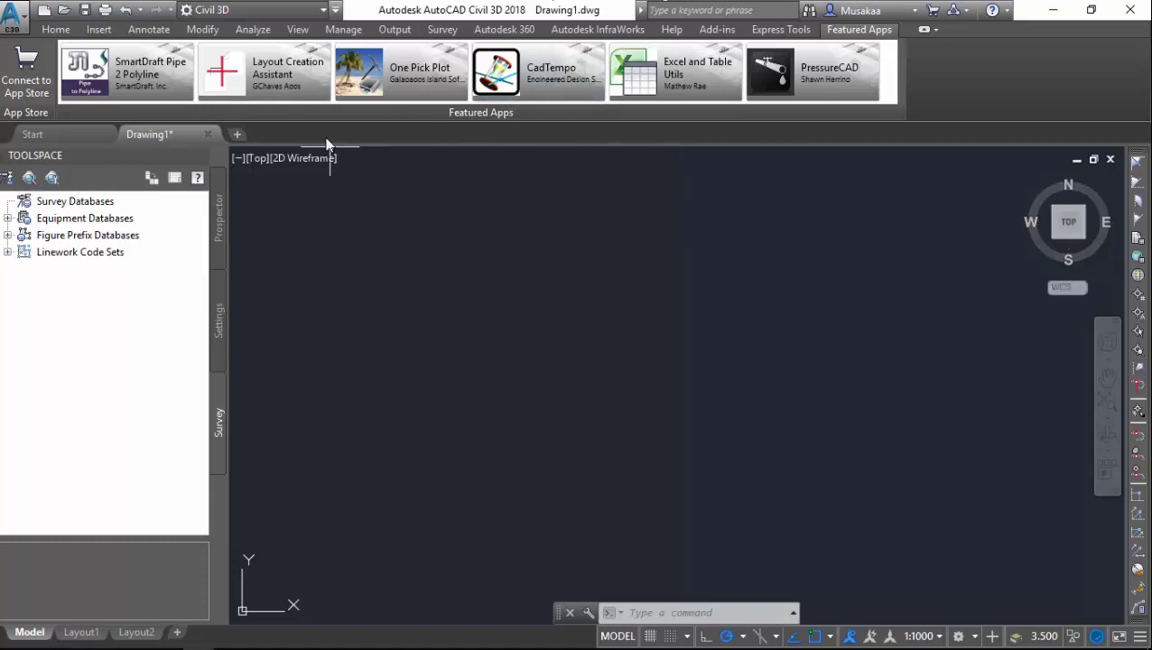
Display the Civil Metric subassembly tool palettes, try to insert LaneSuperelevationAOR in the empty drawing, and move the Properties palette inward
left_click(56, 30)
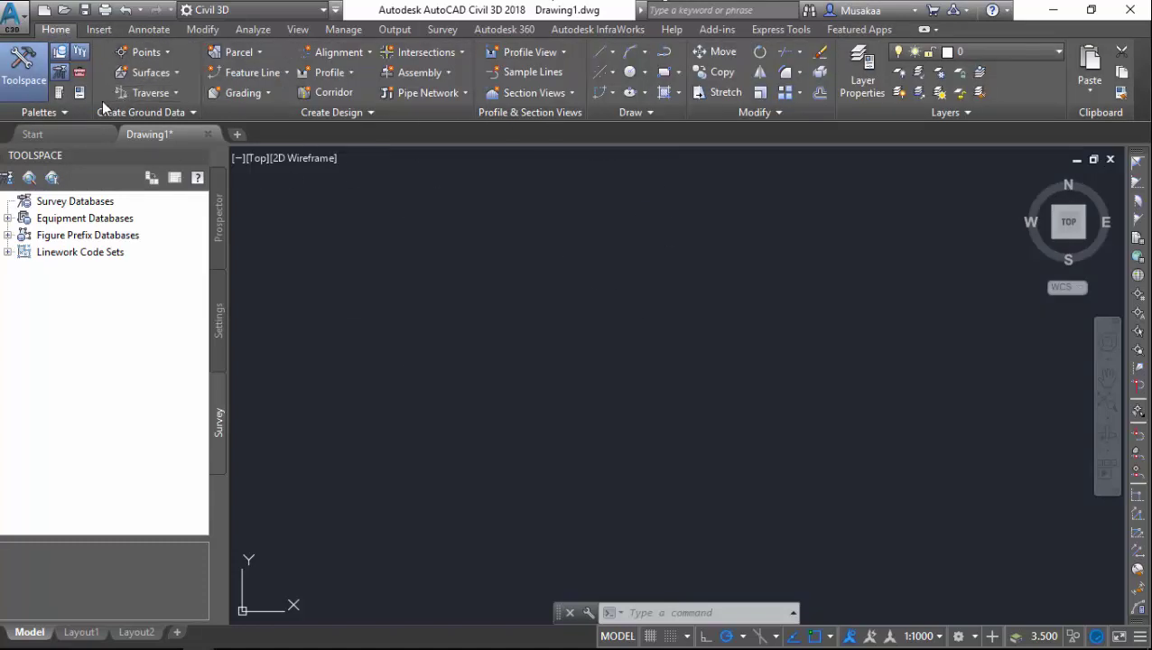
left_click(79, 72)
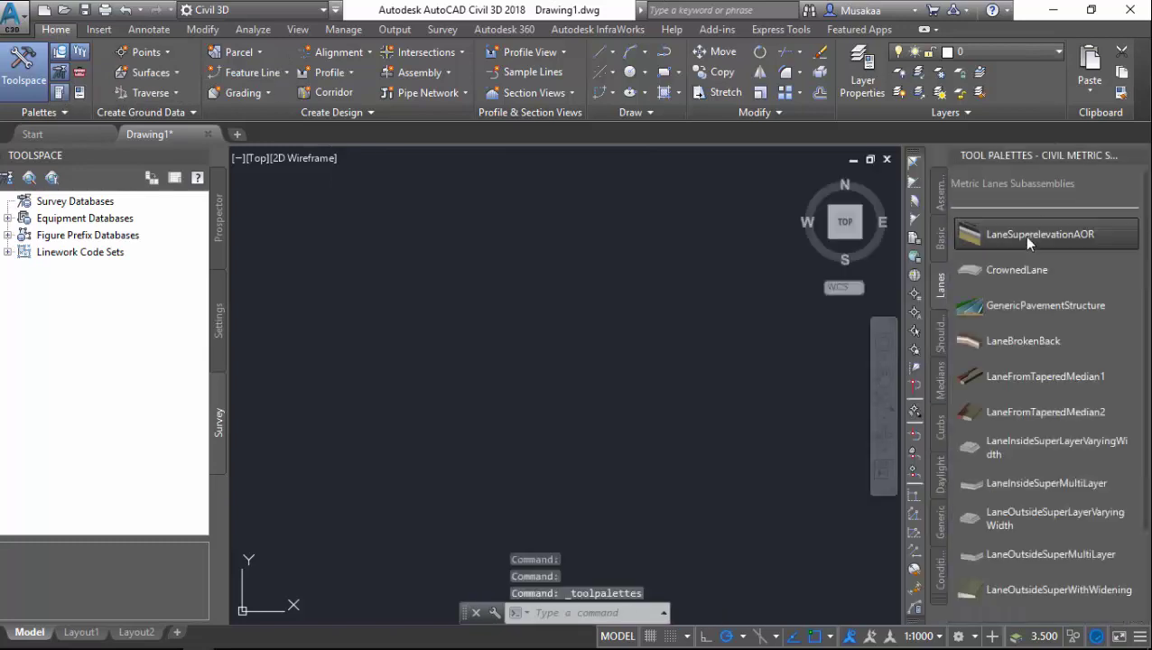
left_click(1038, 234)
left_click(425, 292)
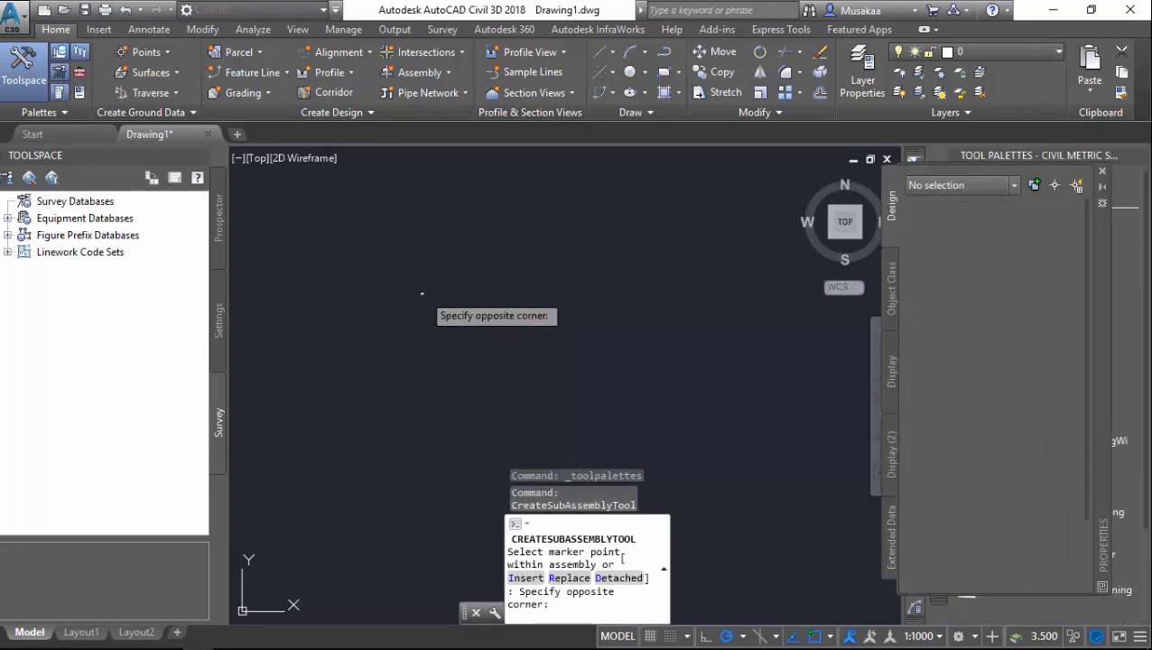
key("Escape")
left_click_drag(1105, 296, 820, 283)
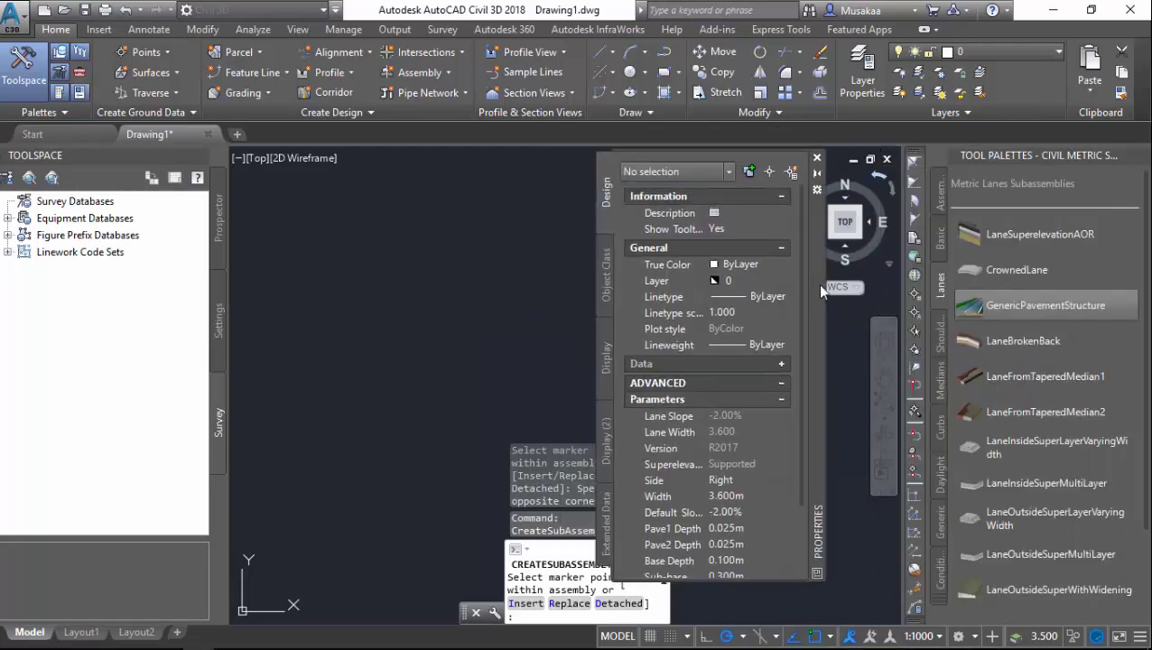
Create an assembly and place its baseline in the drawing area
left_click(457, 105)
left_click(511, 468)
left_click(445, 272)
Attach a LaneSuperelevationAOR subassembly to the right side of the assembly baseline and move the Properties palette clear of it
left_click(1038, 234)
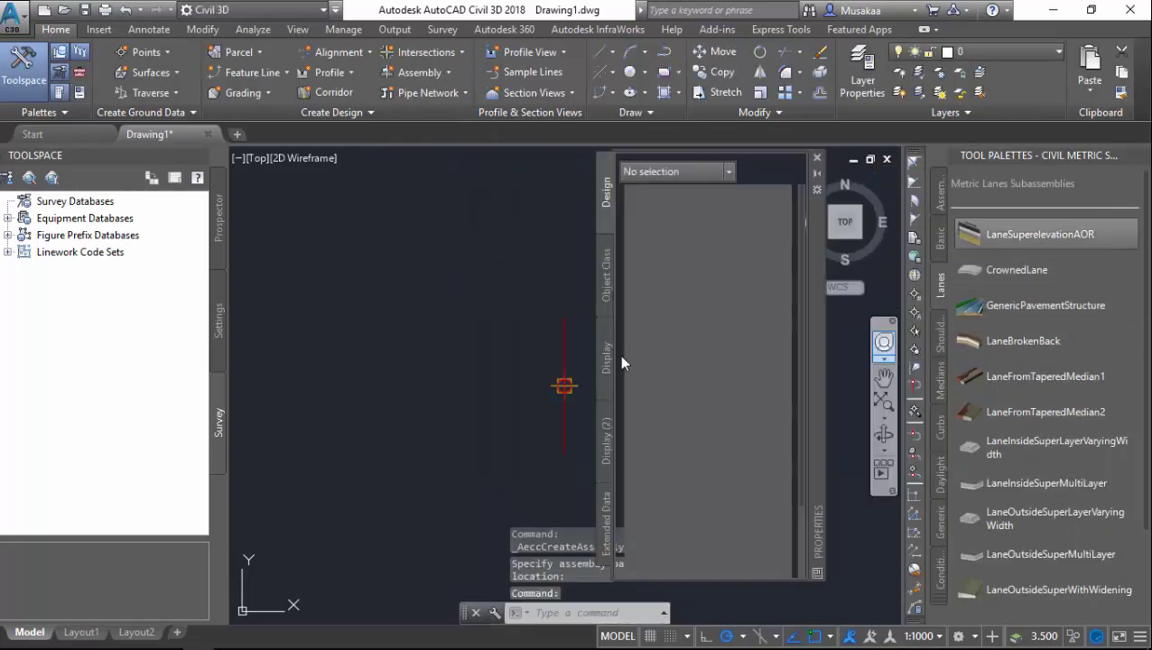
left_click(567, 387)
scroll(679, 389, "down", 3)
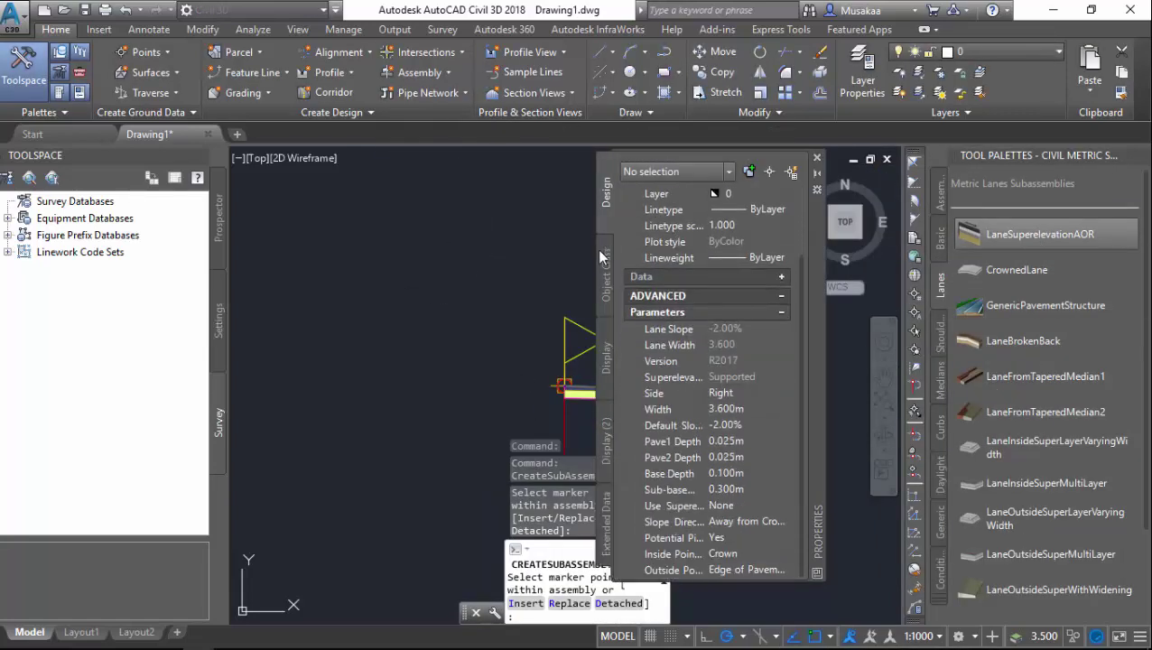
left_click_drag(816, 268, 323, 205)
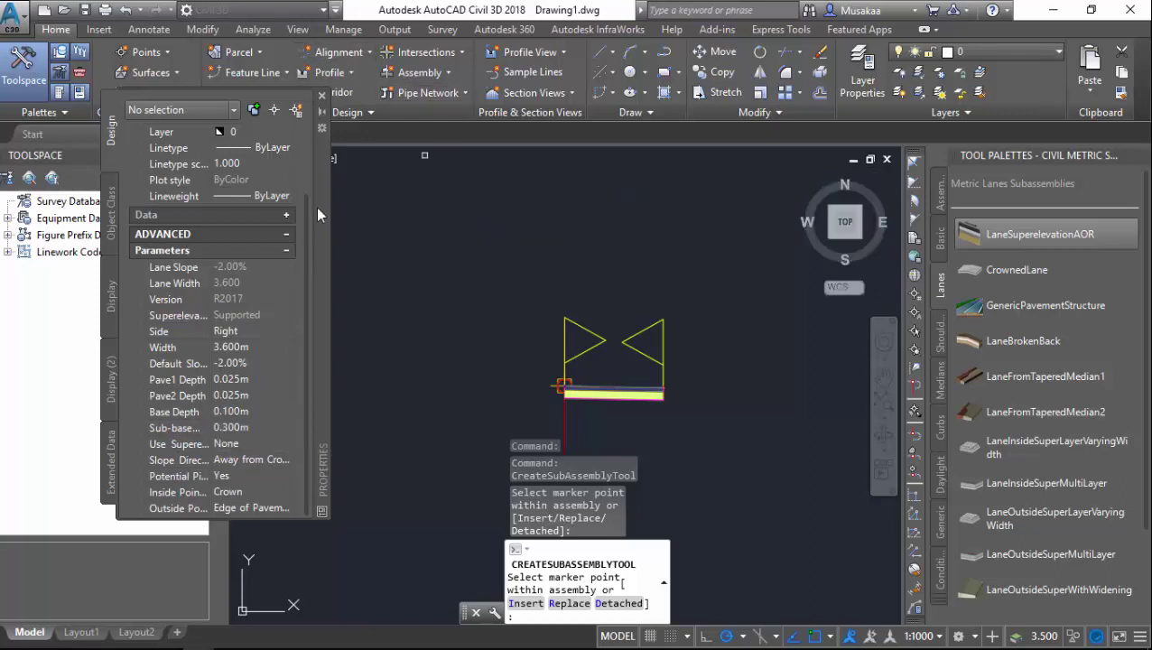
left_click_drag(316, 207, 397, 308)
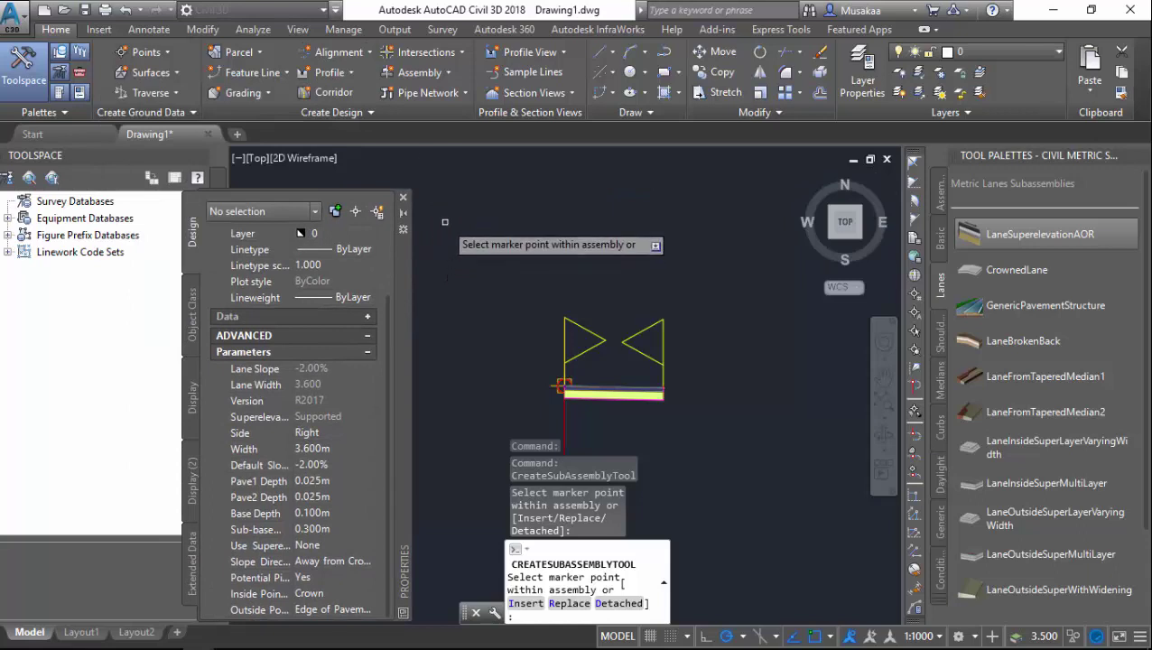
Open the Civil 3D 2018 Help and enlarge its window
left_click(671, 29)
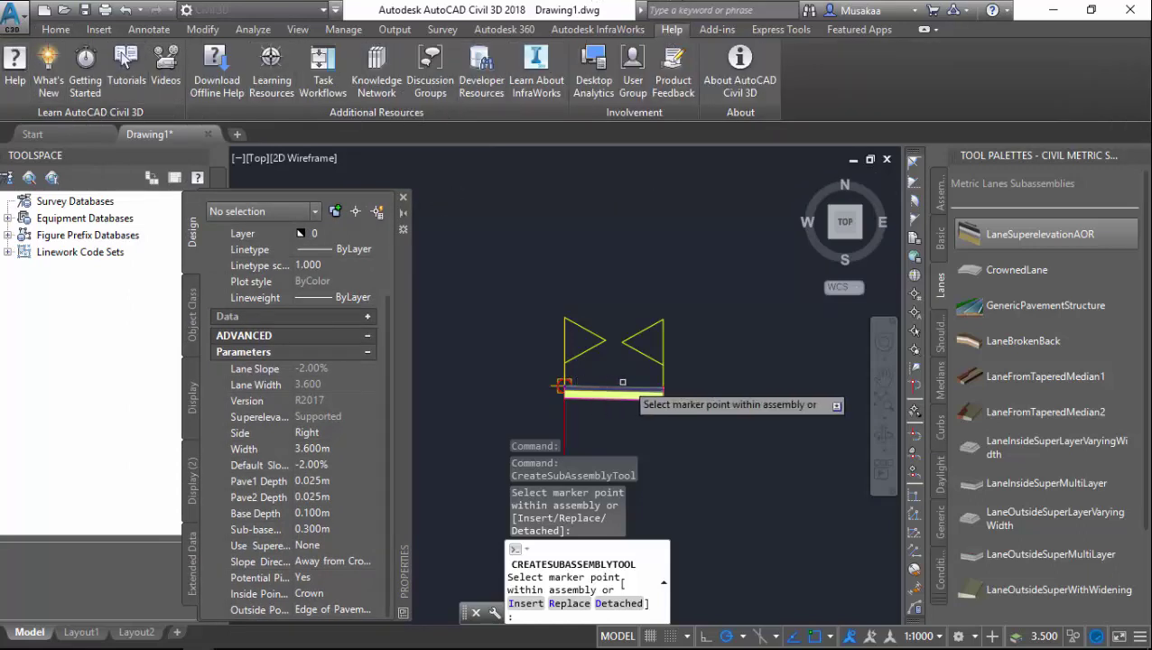
key("F1")
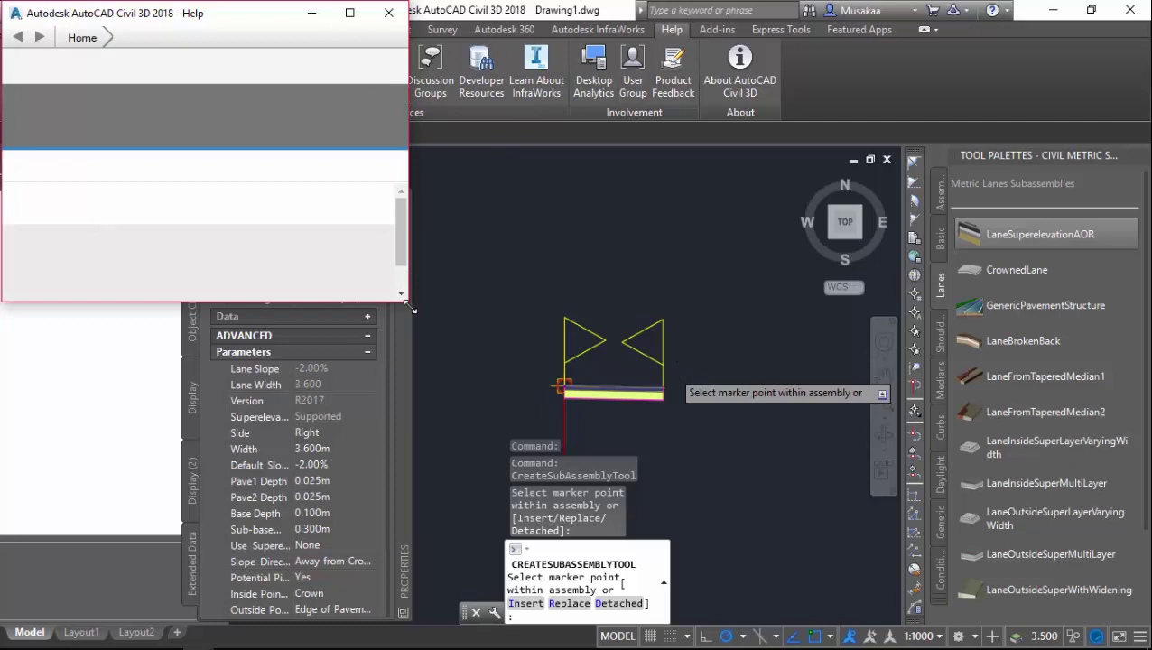
left_click_drag(411, 308, 971, 573)
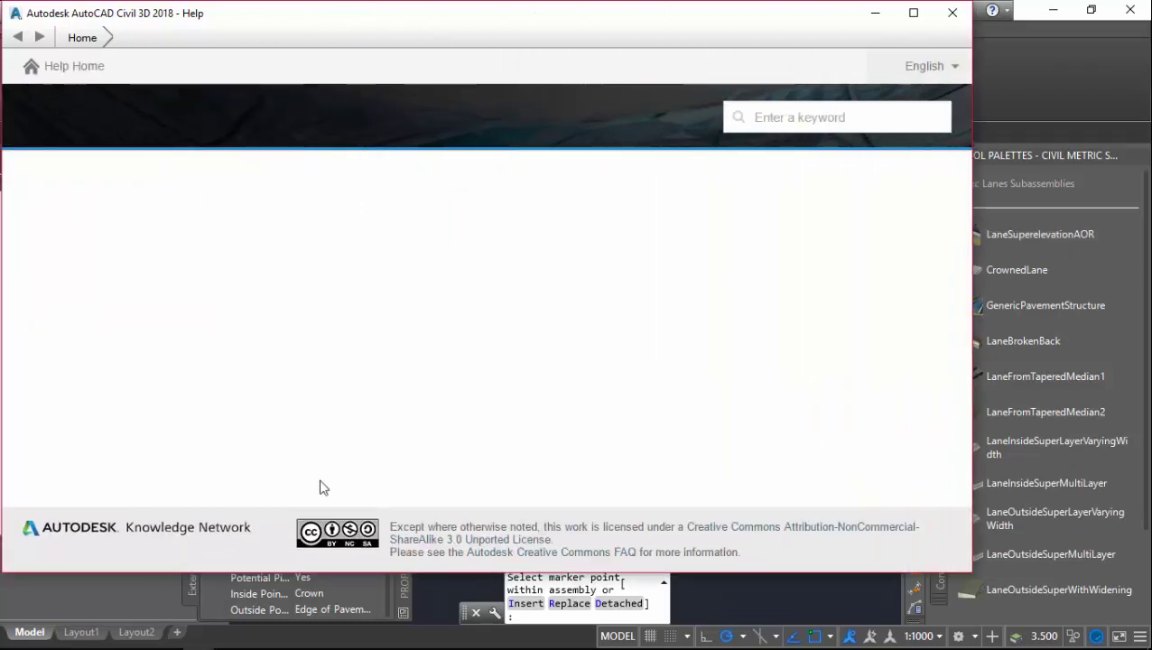
left_click(343, 594)
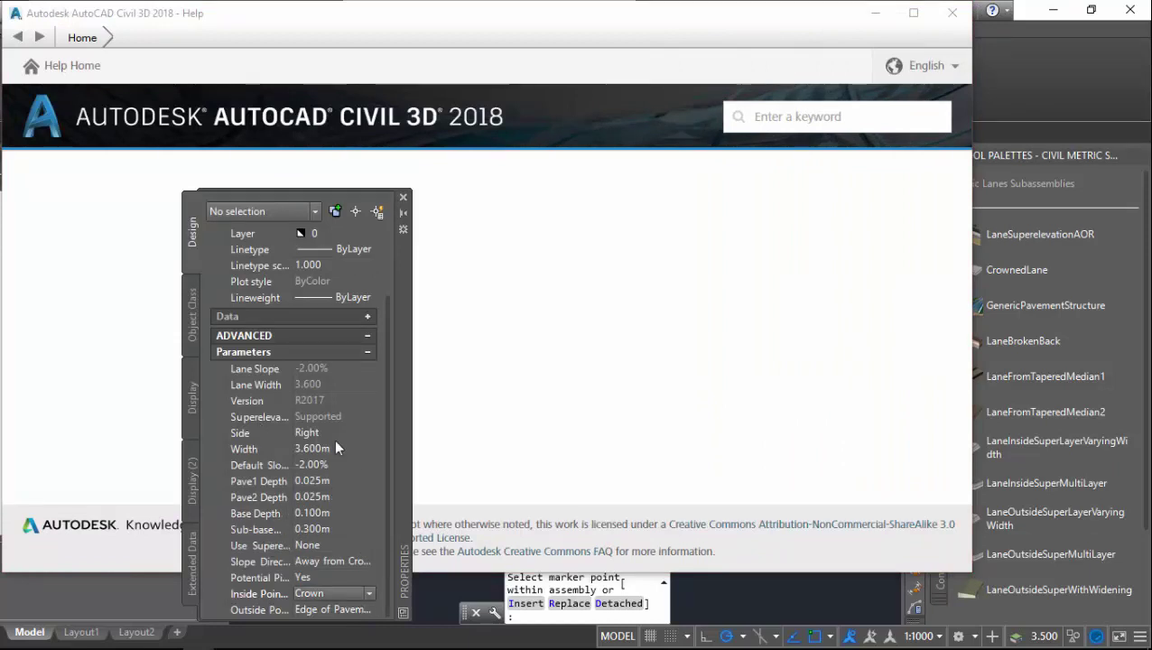
left_click(557, 20)
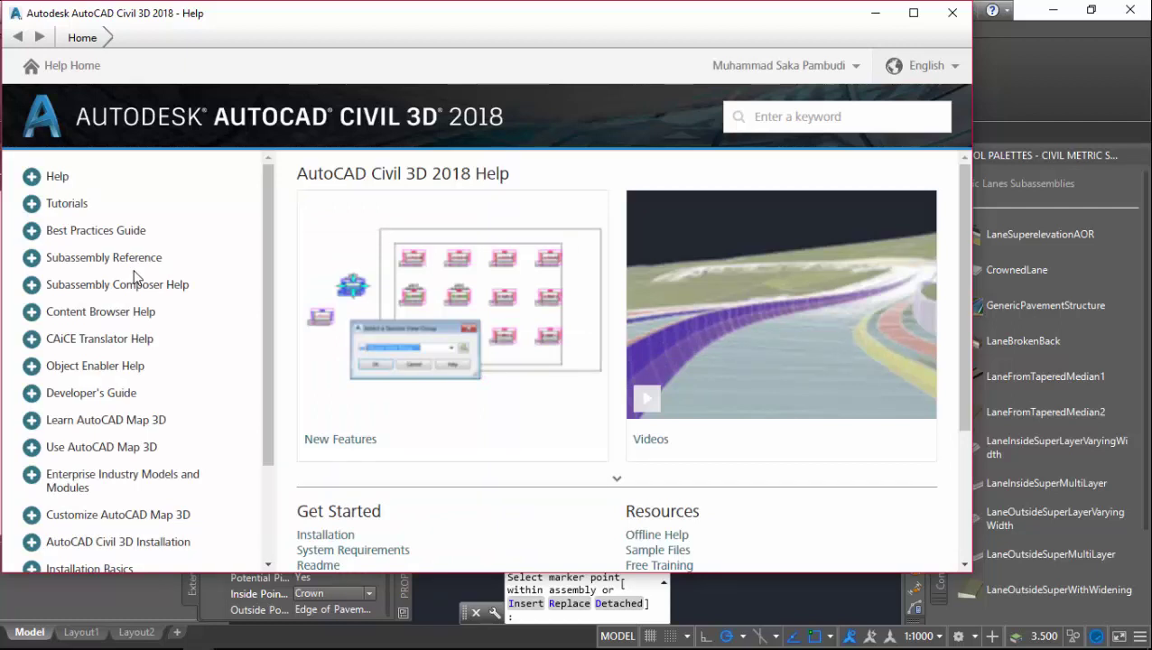
Open the LaneSuperelevationAOR topic in the Subassembly Reference of the Help
left_click(34, 257)
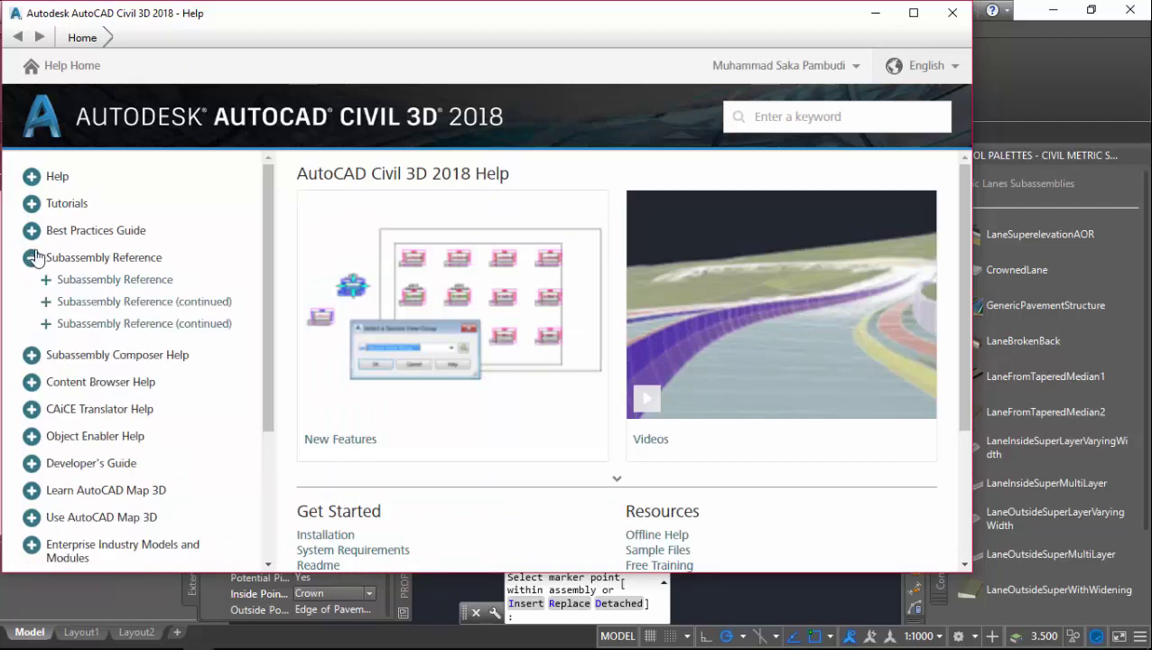
left_click(46, 279)
scroll(47, 290, "down", 3)
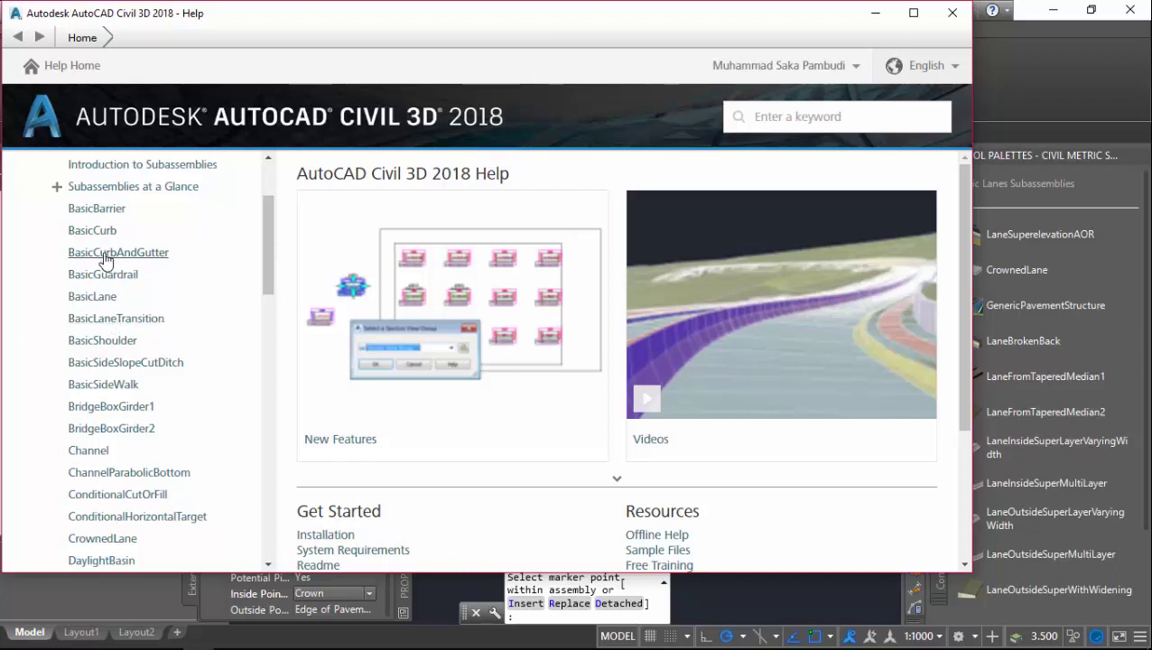
scroll(104, 418, "down", 5)
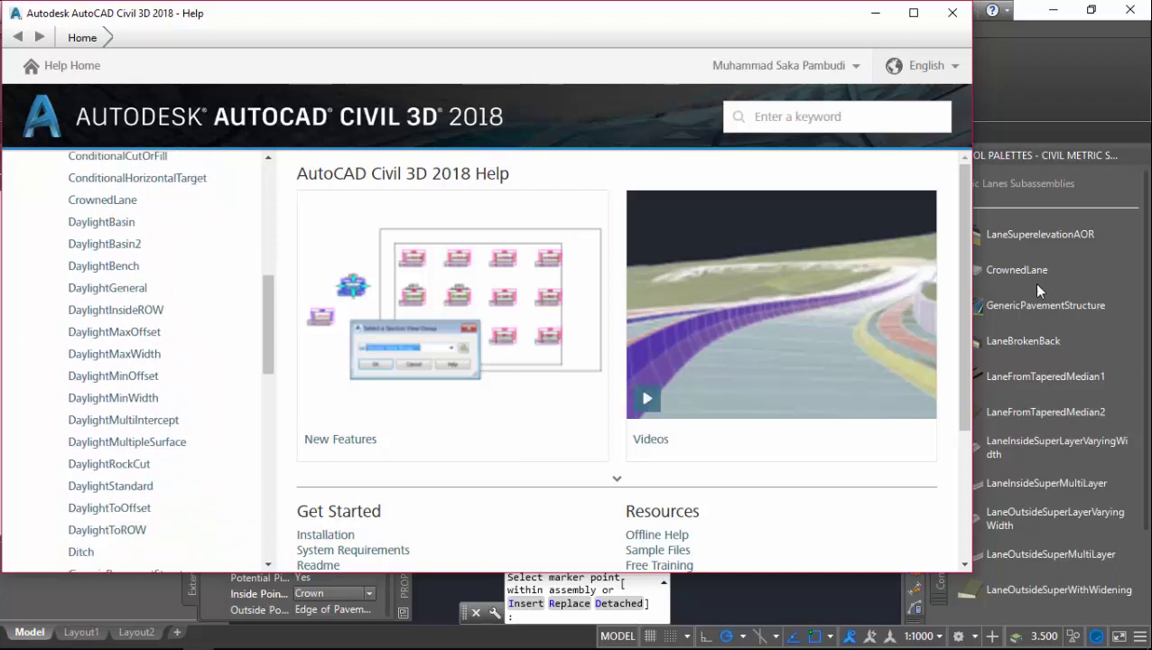
scroll(149, 379, "down", 5)
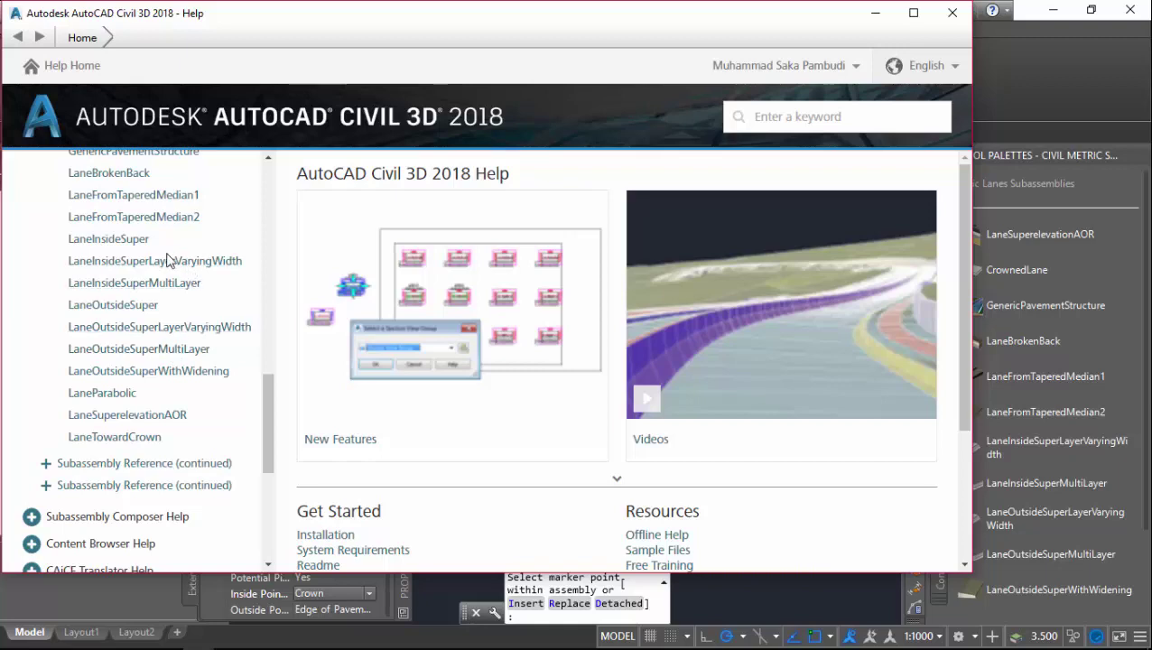
left_click(150, 416)
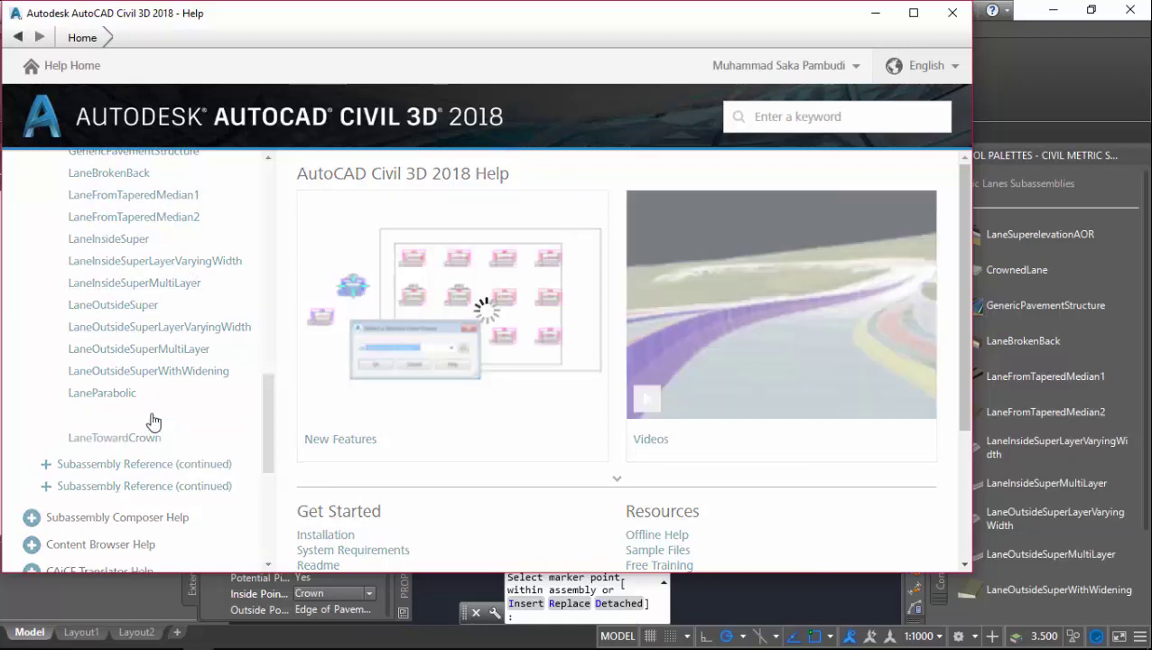
Examine the LaneSuperelevationAOR diagrams, attachment, input parameters and target parameters, and put the Help window away
scroll(479, 389, "down", 5)
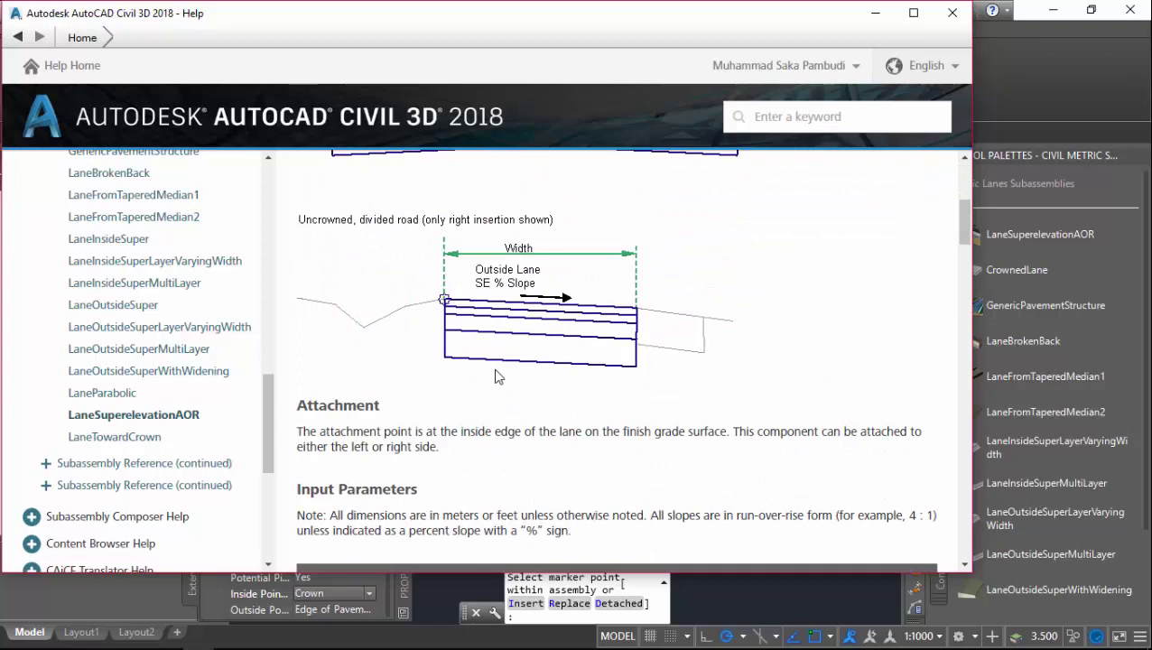
scroll(531, 285, "up", 1)
scroll(528, 271, "up", 5)
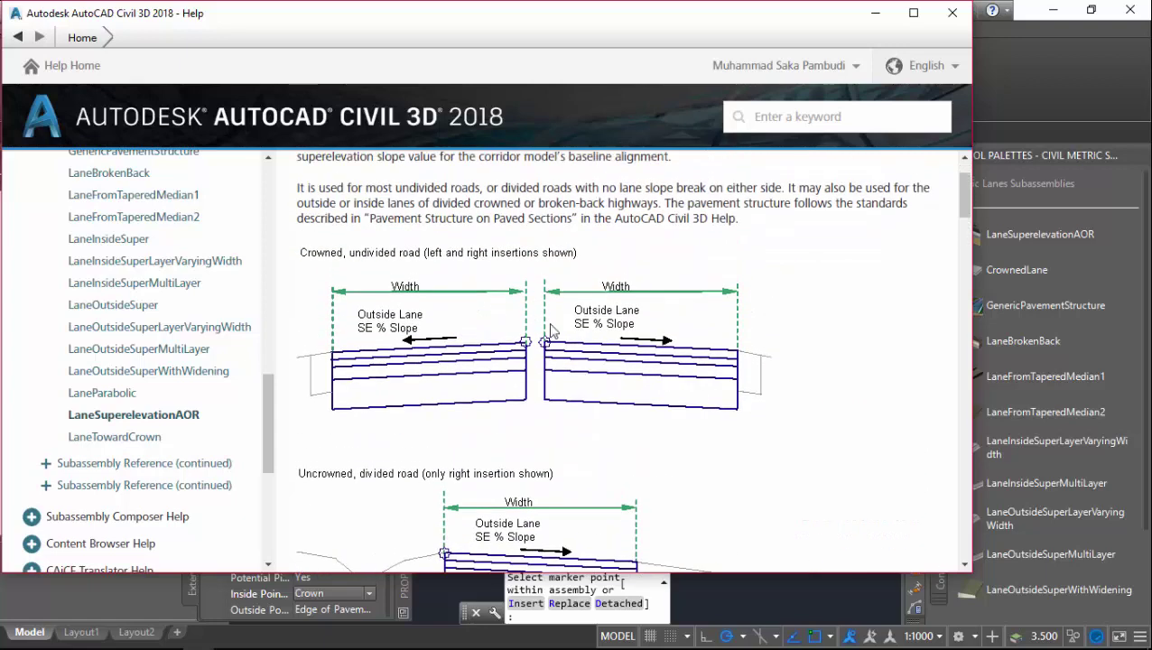
scroll(542, 330, "down", 9)
scroll(1083, 254, "down", 3)
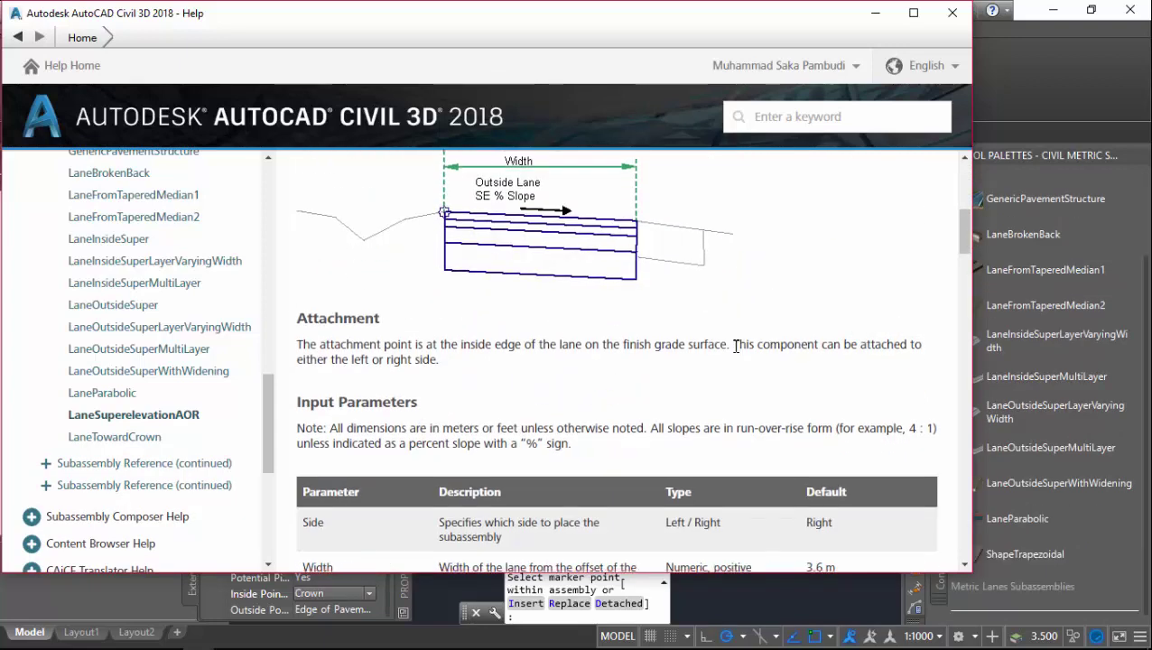
scroll(533, 398, "down", 10)
scroll(533, 398, "down", 2)
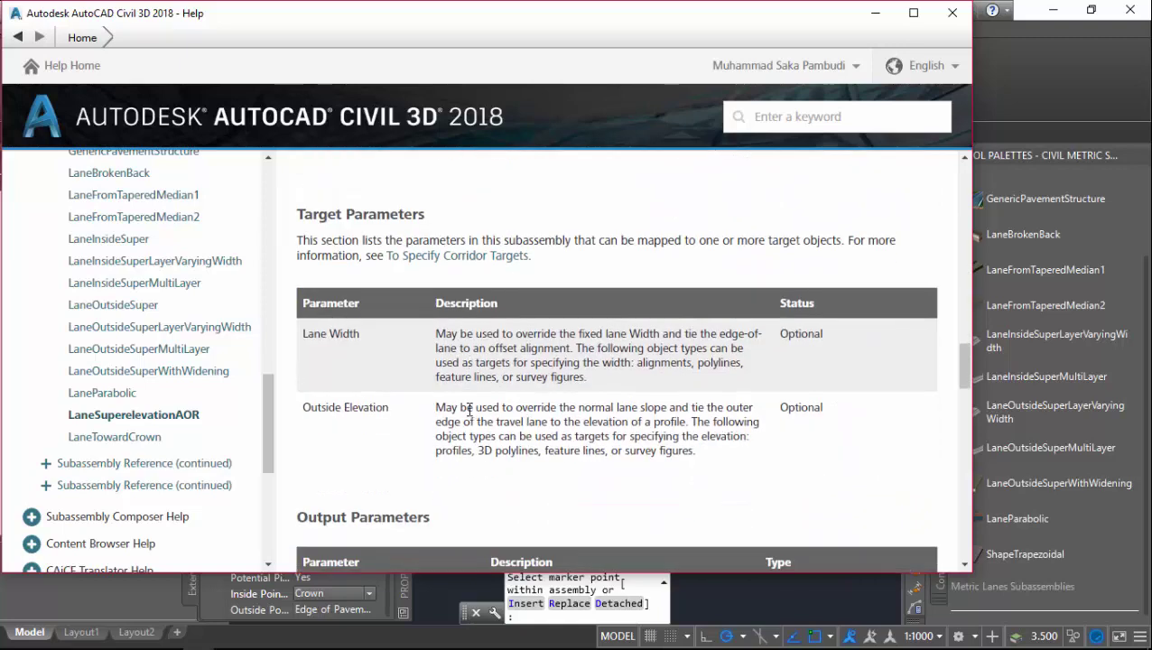
scroll(544, 405, "up", 6)
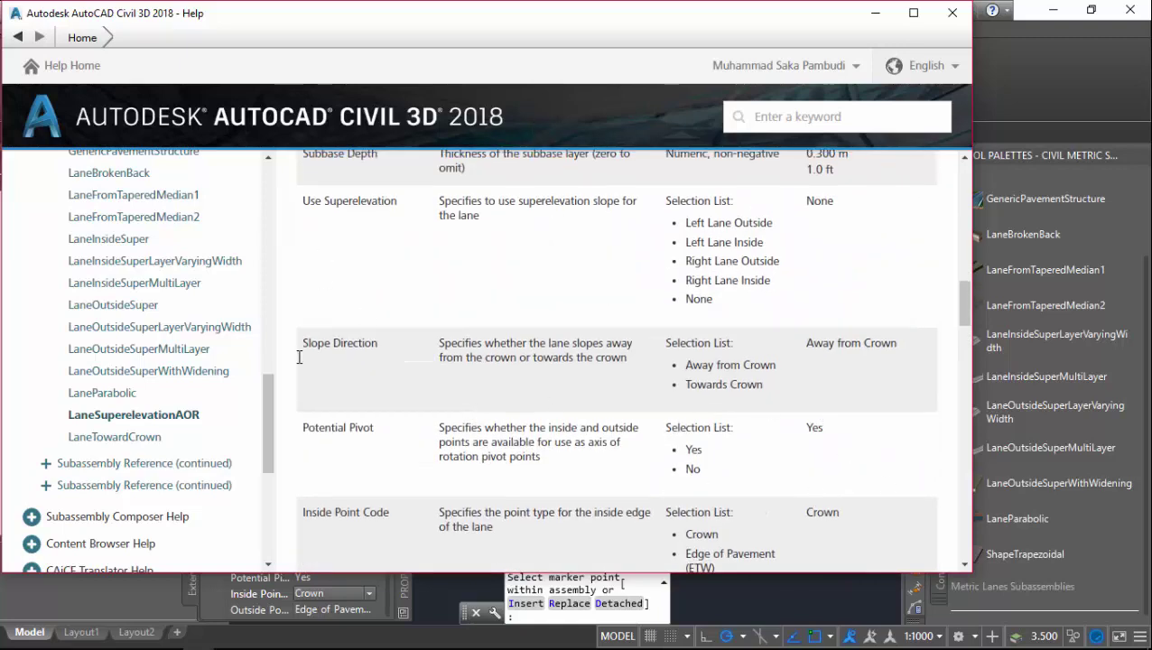
left_click(863, 9)
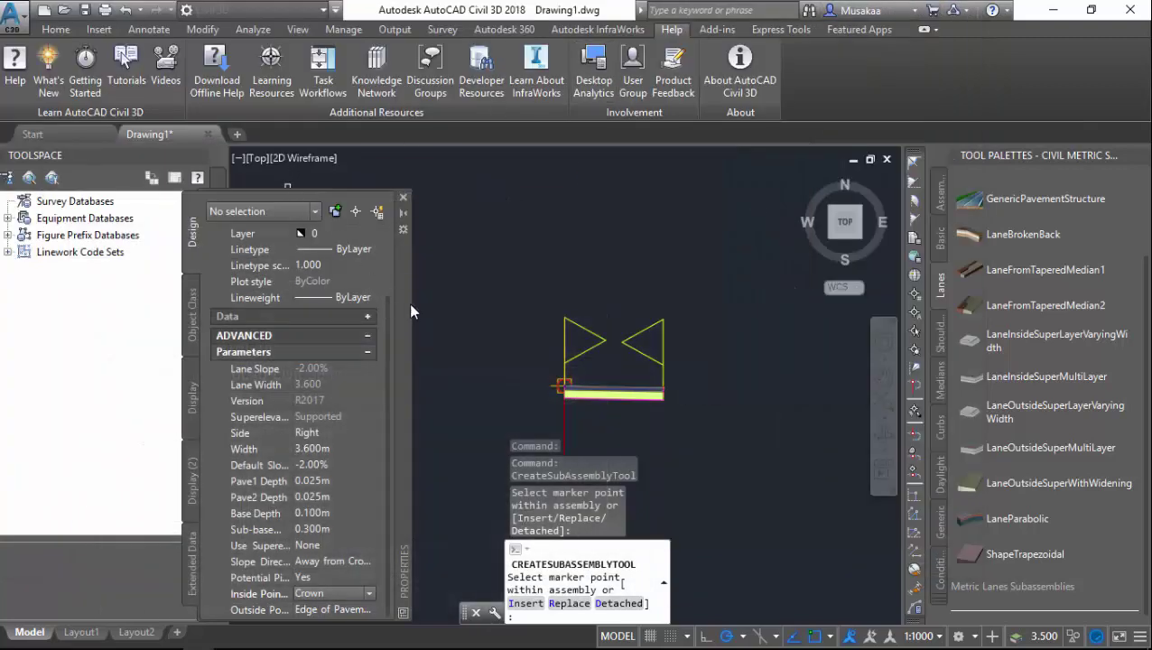
End the subassembly insertion and display the Properties palette docked beside the tool palettes
left_click_drag(409, 303, 460, 261)
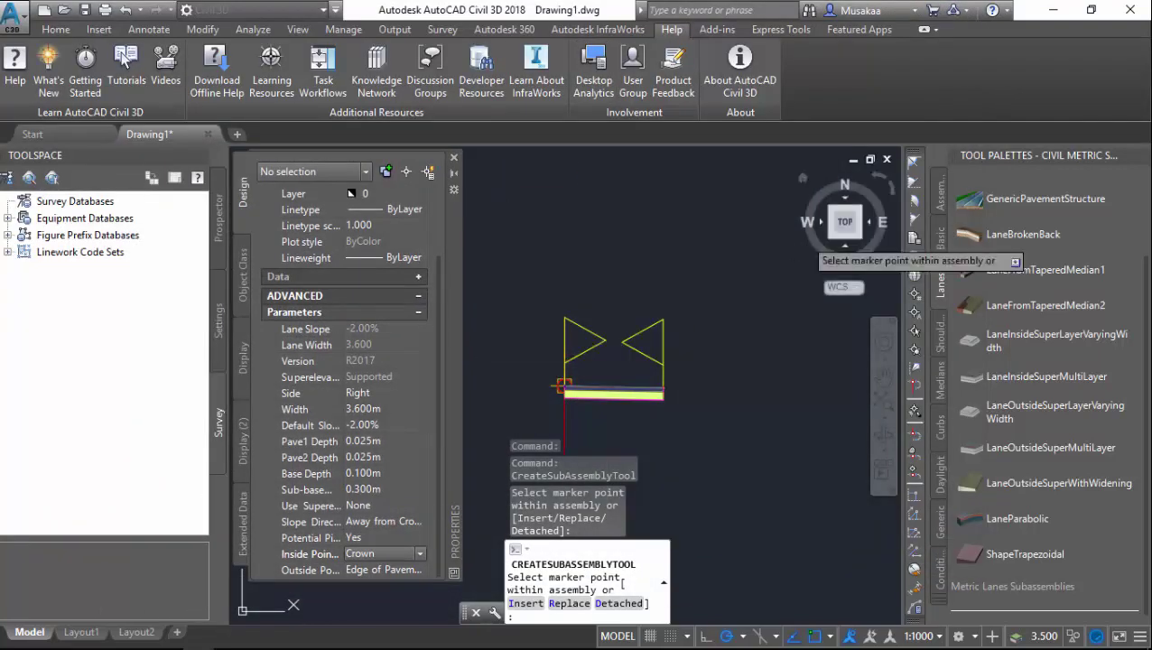
key("Escape")
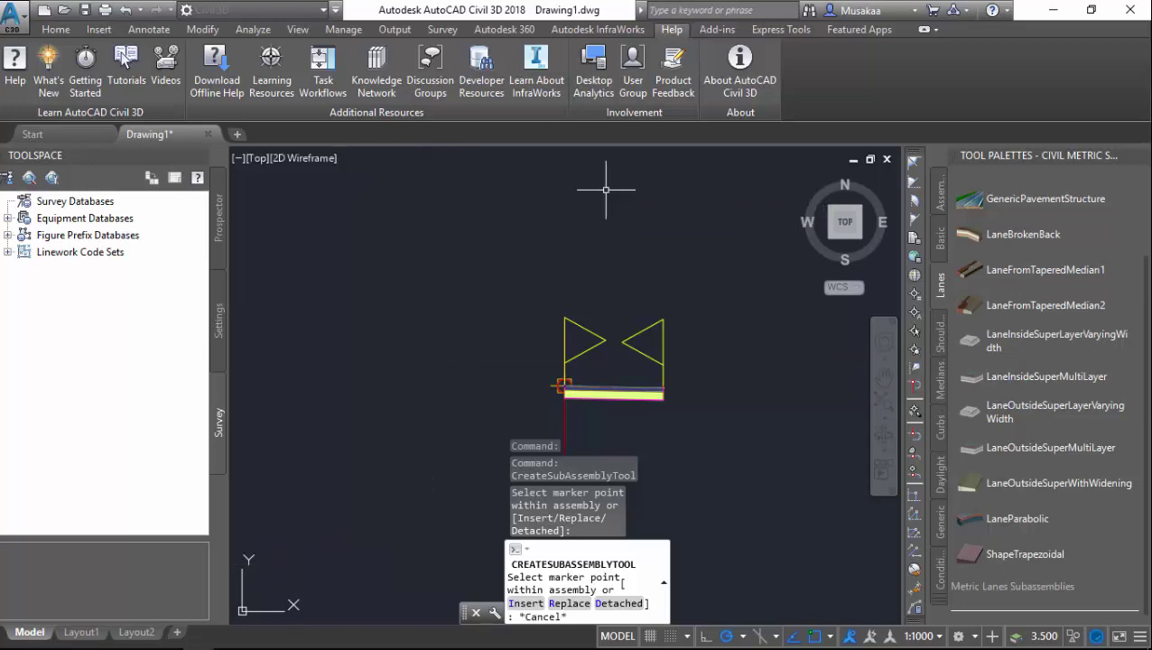
key("ctrl+1")
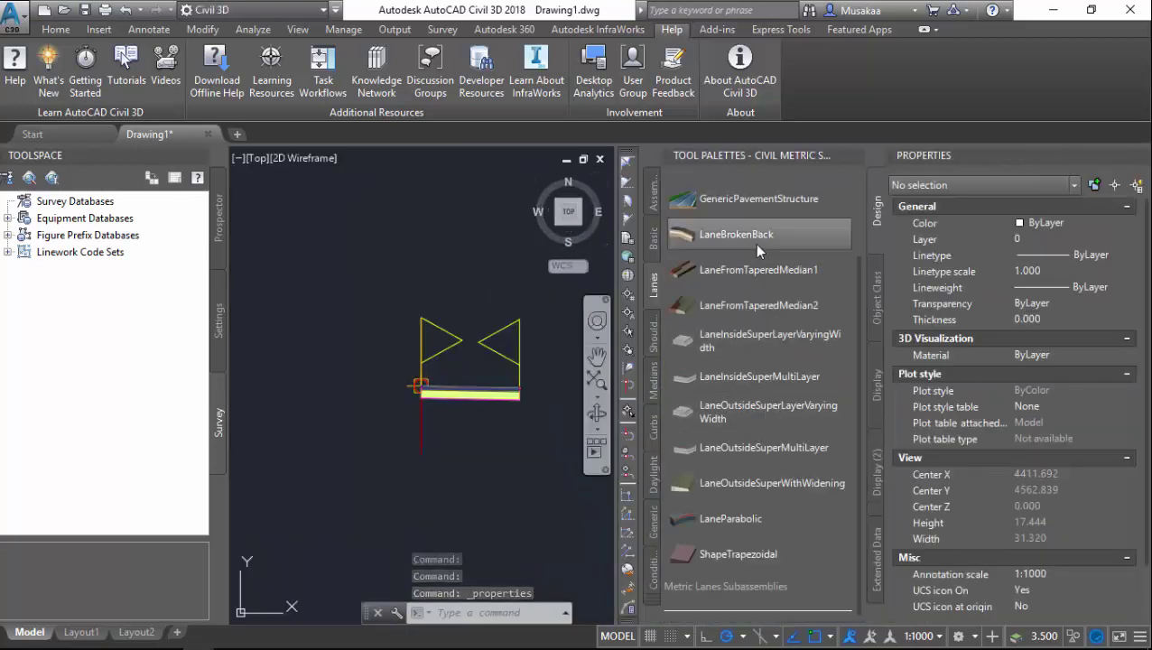
Start attaching a LaneInsideSuperLayerVaryingWidth subassembly to the existing assembly
left_click(769, 340)
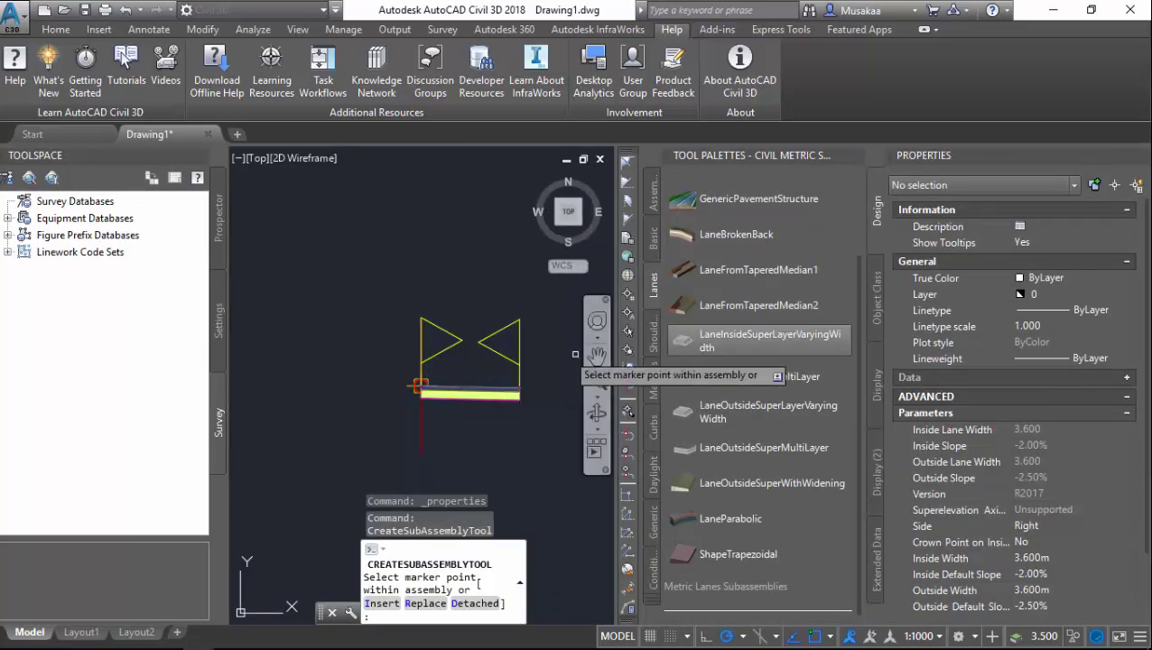
scroll(570, 359, "up", 3)
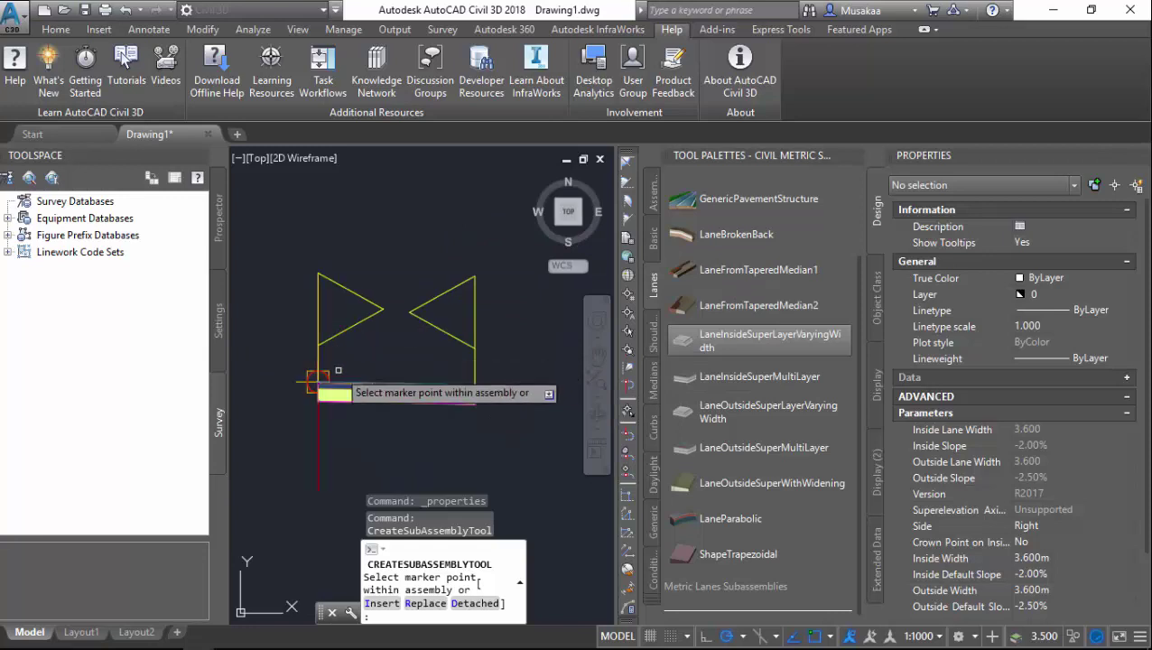